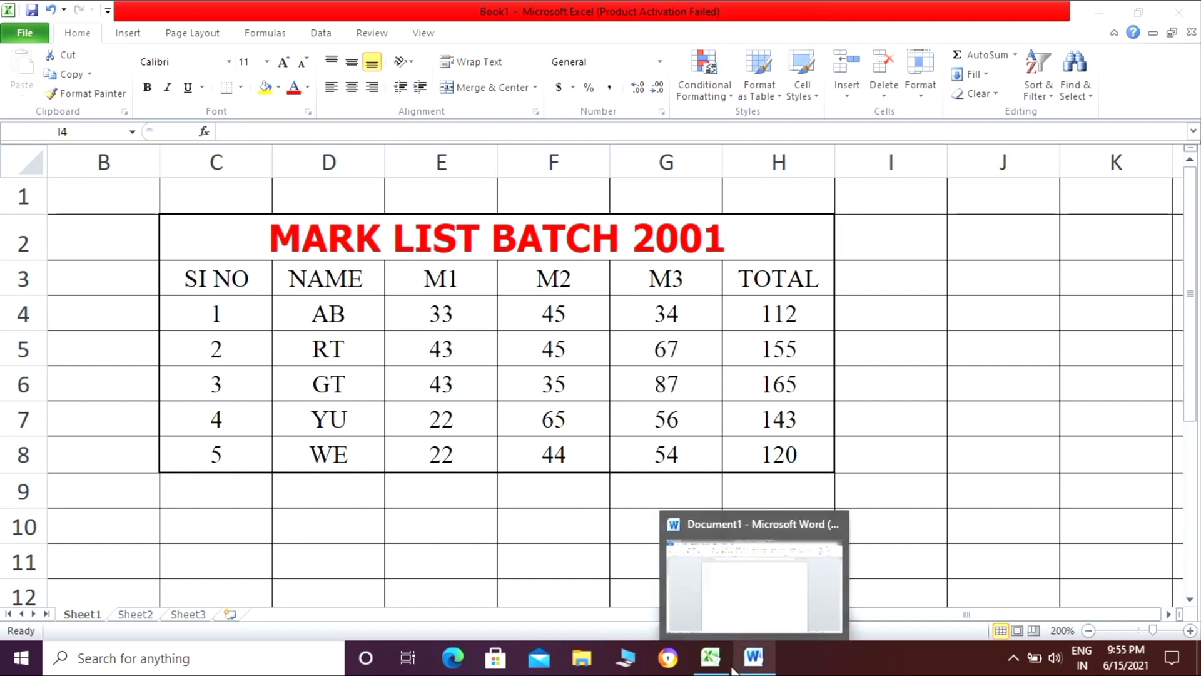
Switch to Word and write the formula =IF(TOTAL>140,"PASS") in the blank document.
{"action": "mouse_move", "coordinate": [727, 668]}
{"action": "left_click", "coordinate": [720, 566]}
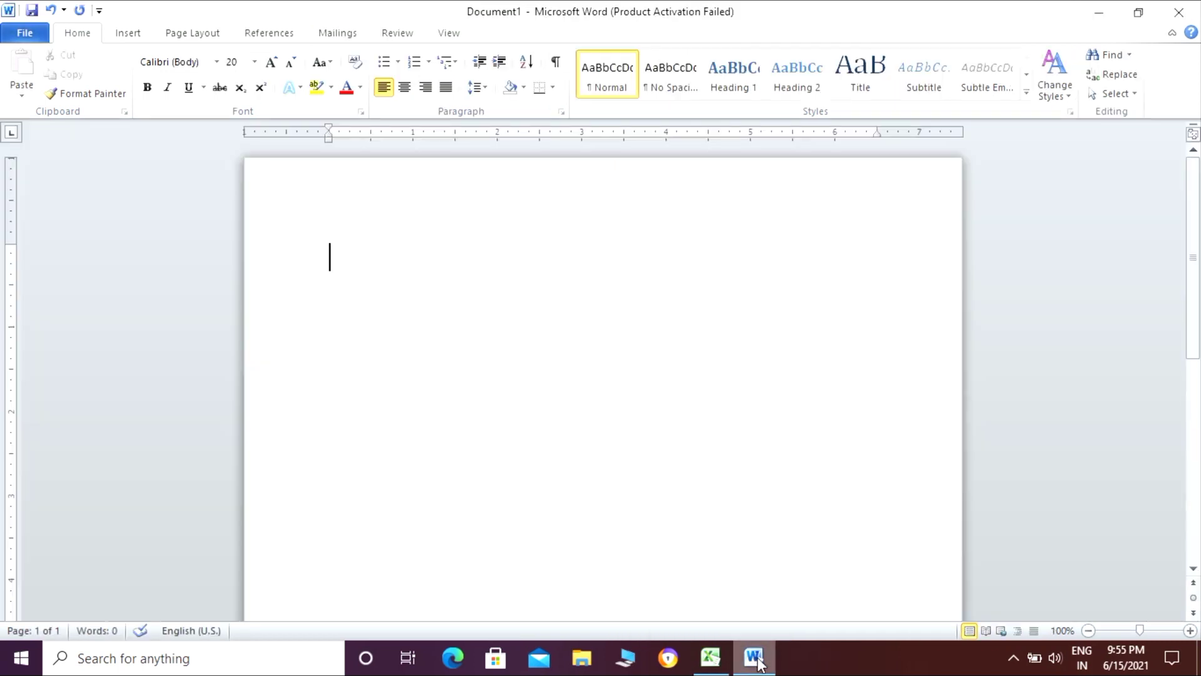
{"action": "type", "text": "="}
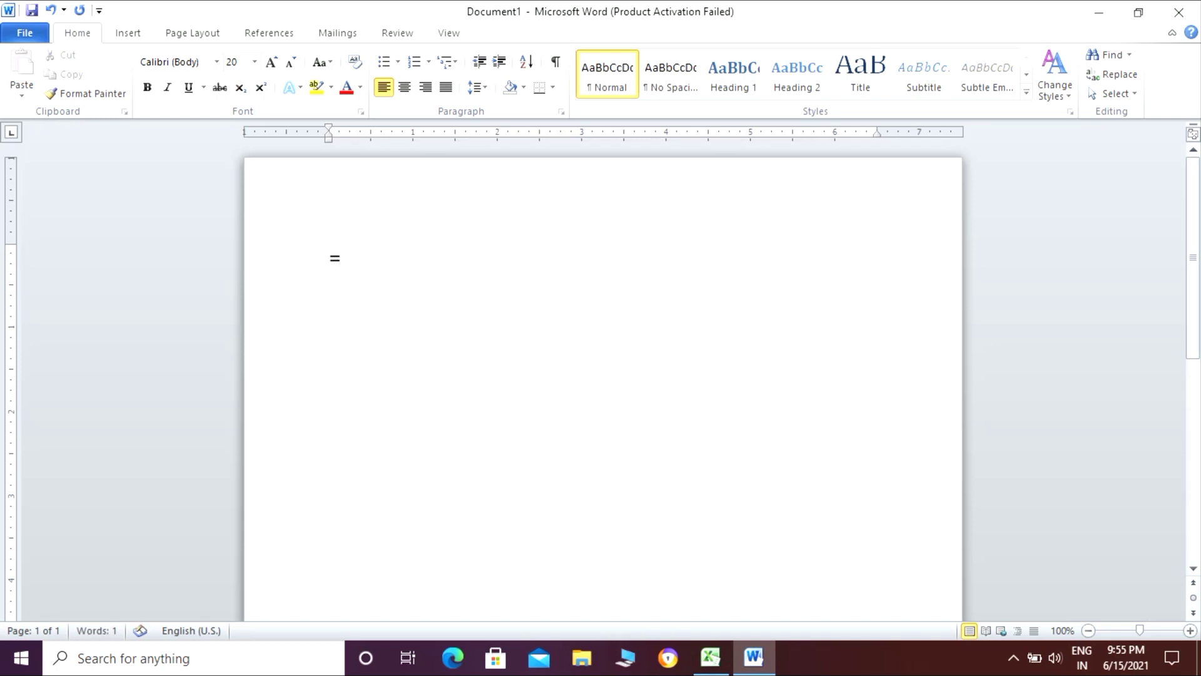
{"action": "type", "text": "IF"}
{"action": "type", "text": "()"}
{"action": "type", "text": "TO"}
{"action": "type", "text": "TAL>"}
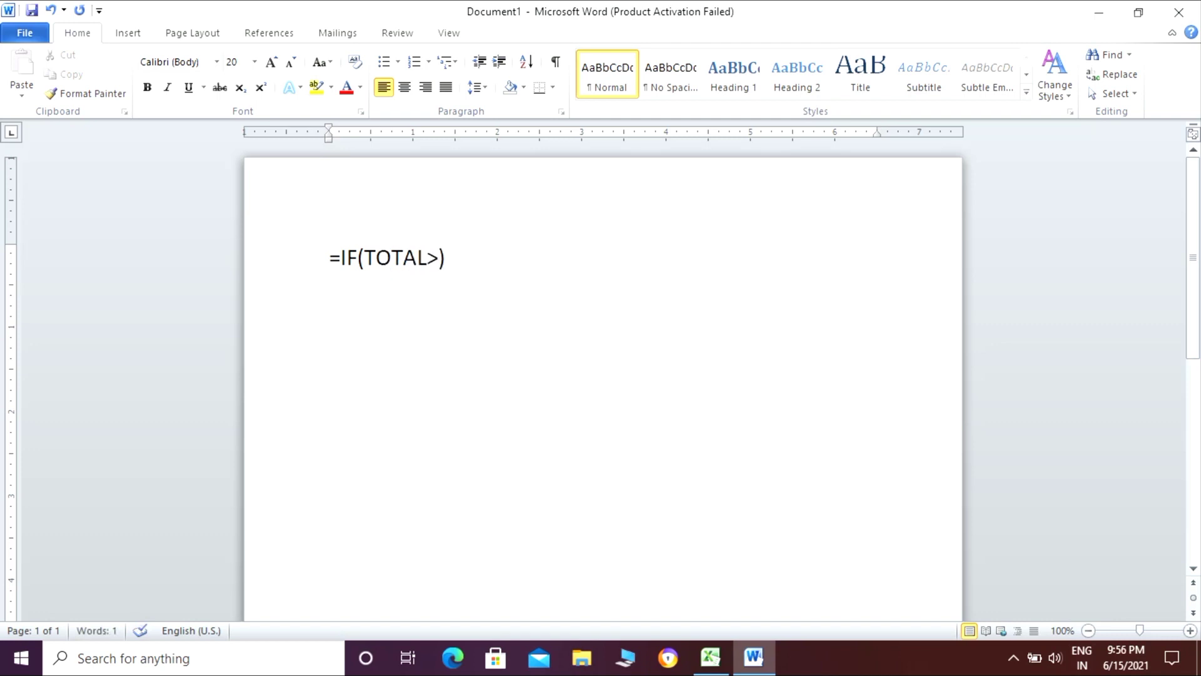
{"action": "type", "text": "14"}
{"action": "type", "text": "0"}
{"action": "type", "text": ","}
{"action": "type", "text": "\"\""}
{"action": "key", "text": "Left"}
{"action": "type", "text": "PASS"}
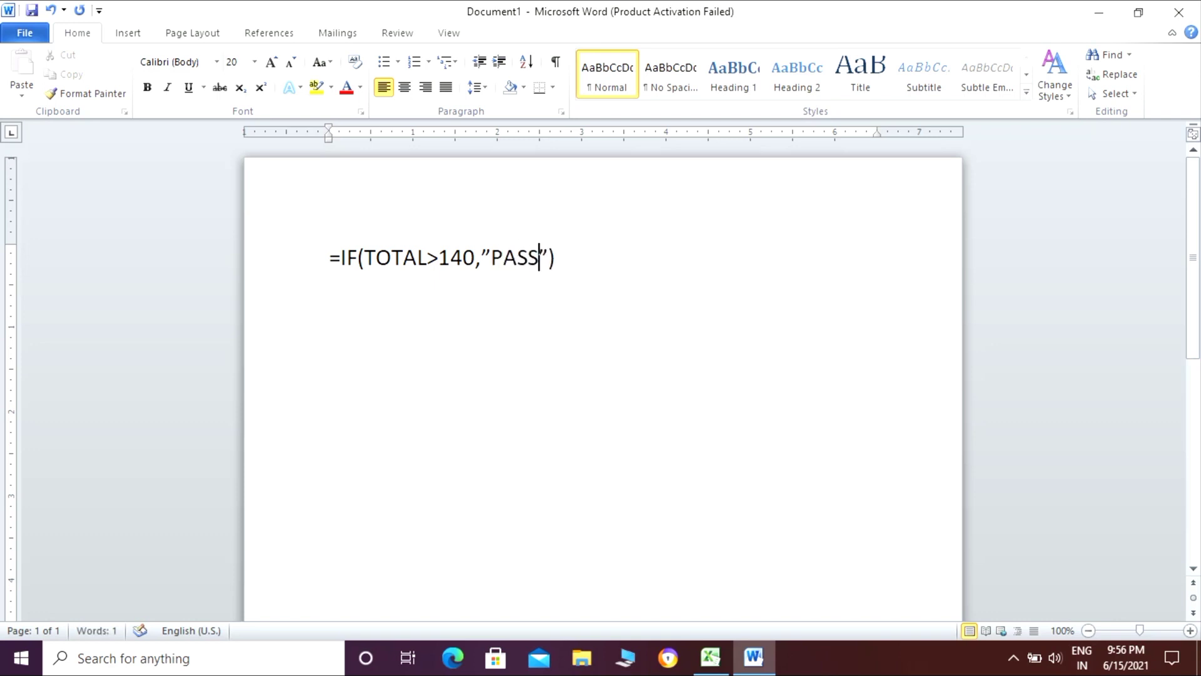
Add "FAIL" as the value-if-false argument after "PASS" in the written IF formula.
{"action": "key", "text": "Right"}
{"action": "key", "text": "Right"}
{"action": "key", "text": "Left"}
{"action": "type", "text": ","}
{"action": "type", "text": "\""}
{"action": "type", "text": "FAIL"}
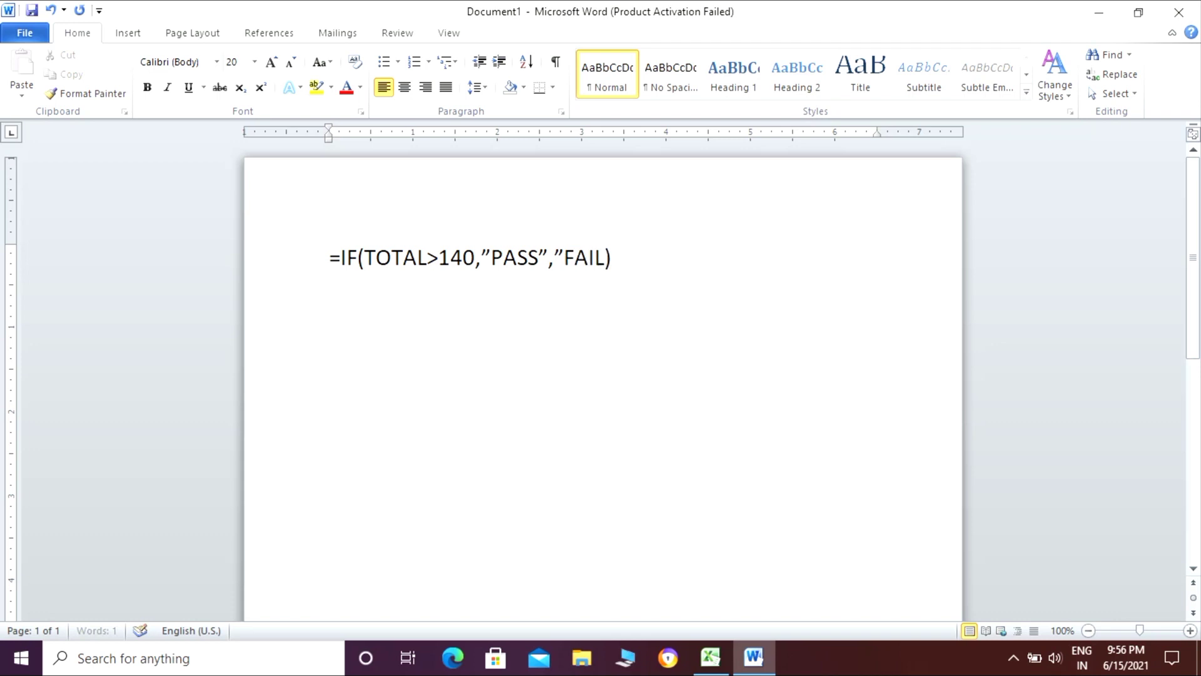
{"action": "type", "text": "\""}
Switch to the Excel mark list and enter the header PASS/FAIL in cell I3.
{"action": "left_click", "coordinate": [711, 658]}
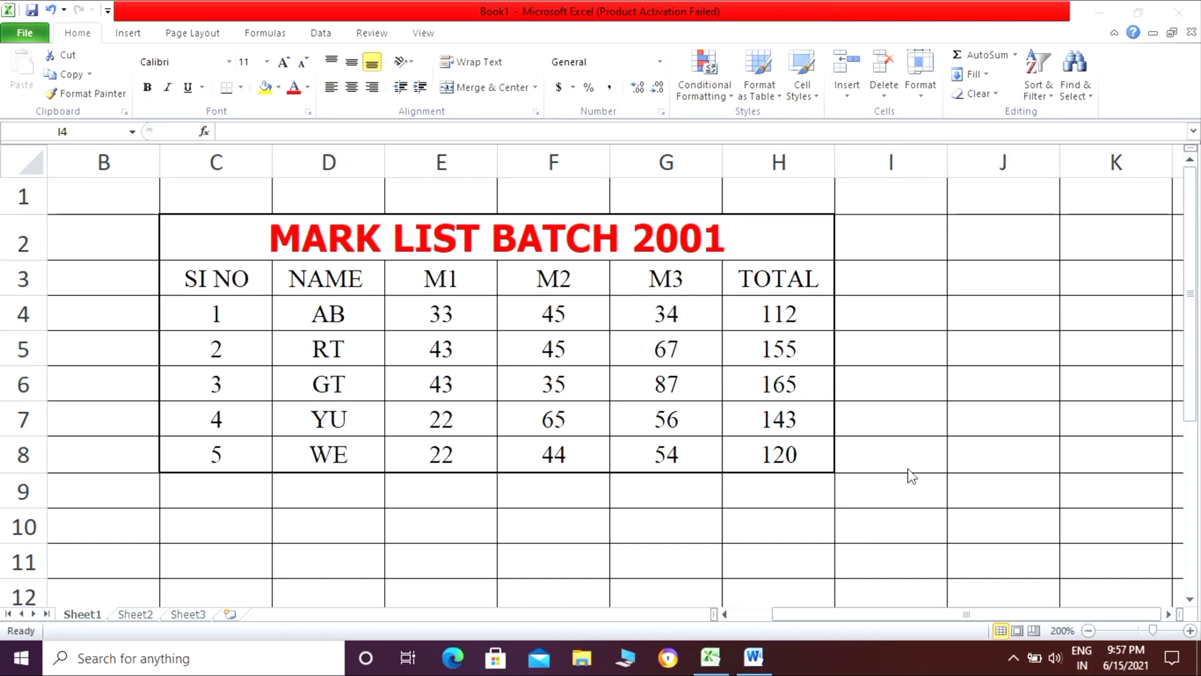
{"action": "left_click", "coordinate": [876, 278]}
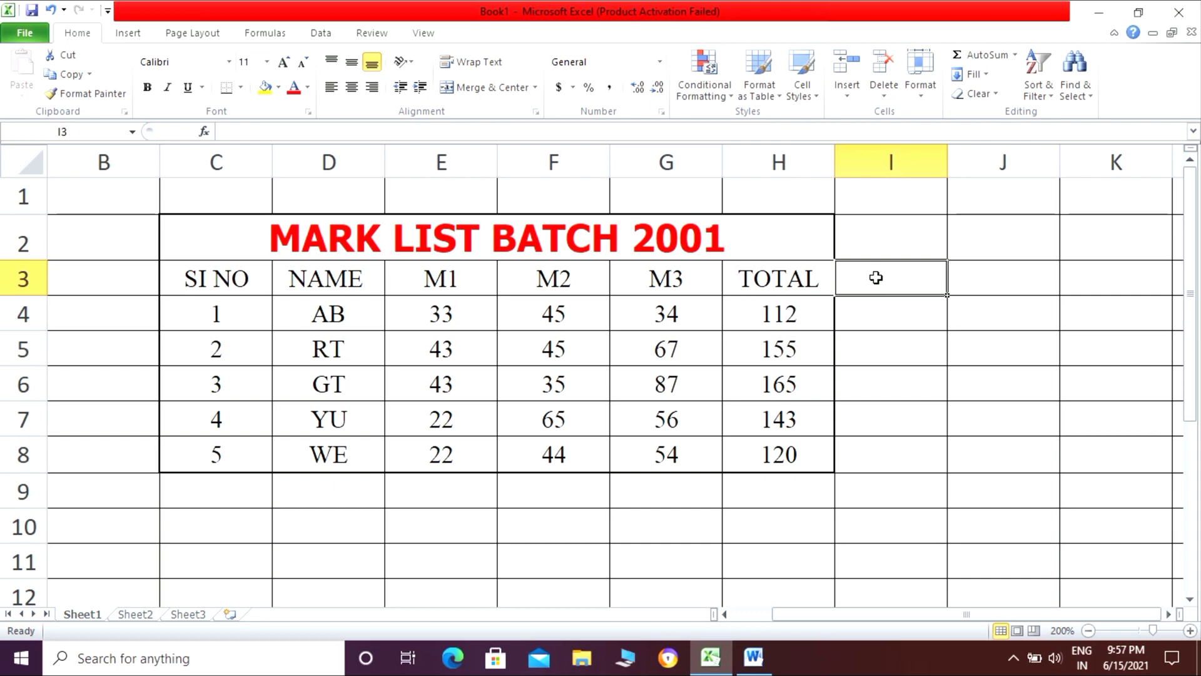
{"action": "type", "text": "PAS"}
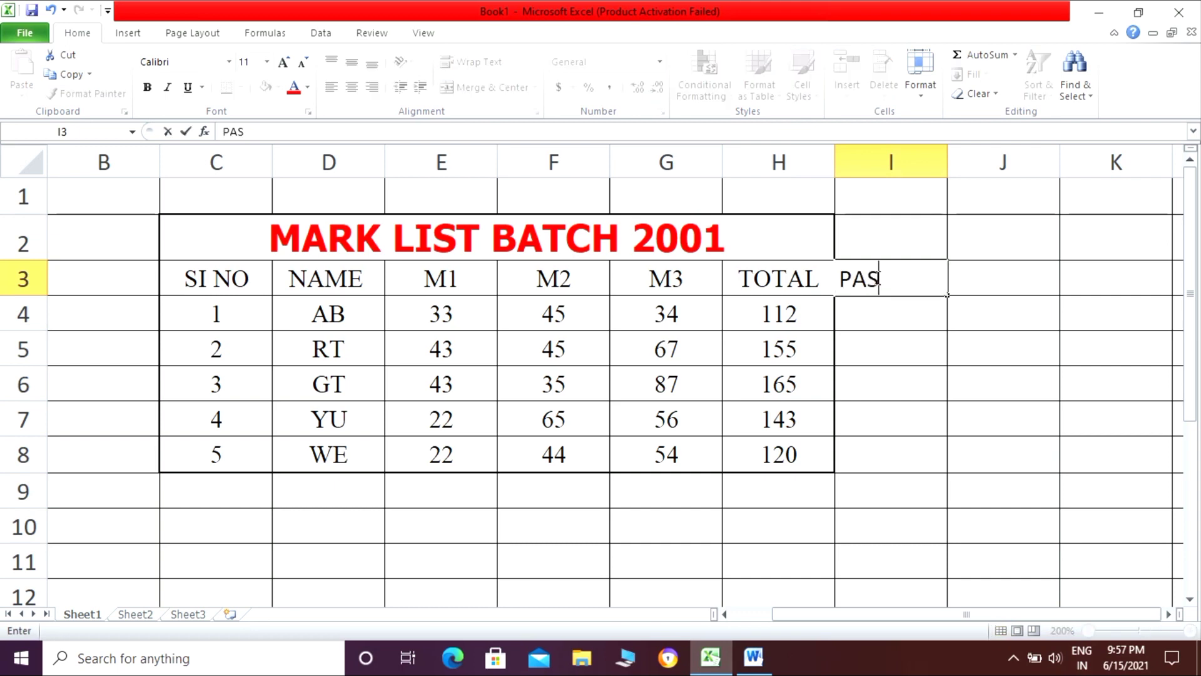
{"action": "type", "text": "S/FAIL"}
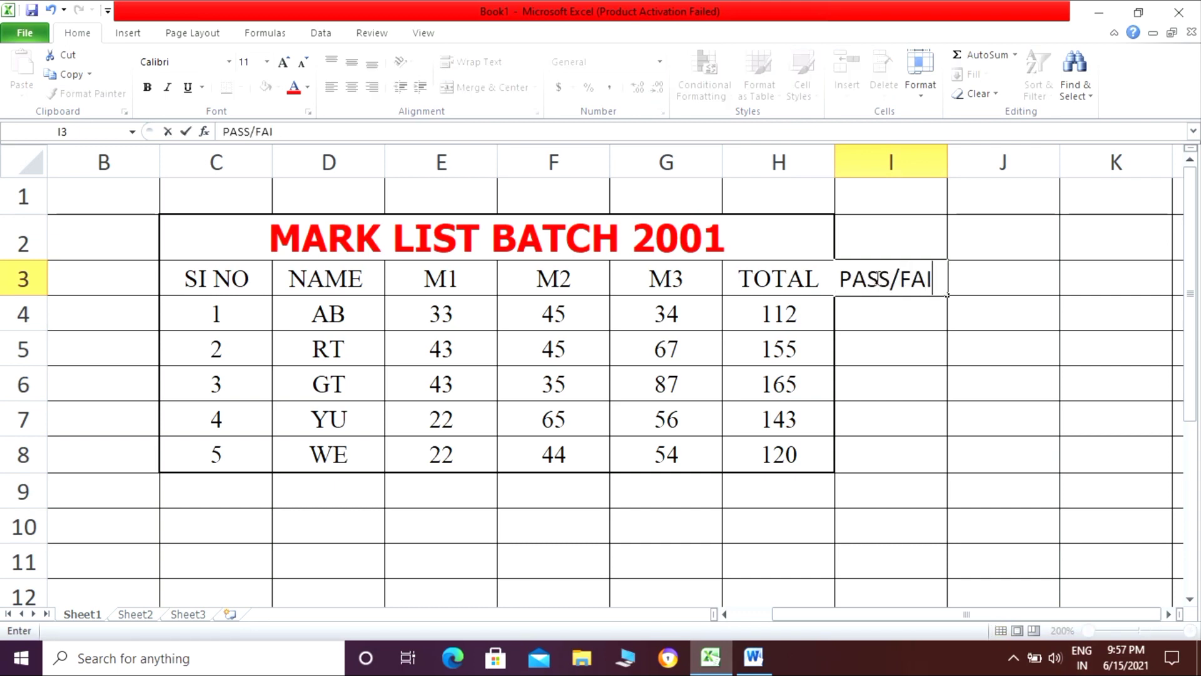
Enter the formula =IF(H4>=140,"PASS","FAIL") in cell I4.
{"action": "left_click", "coordinate": [871, 317]}
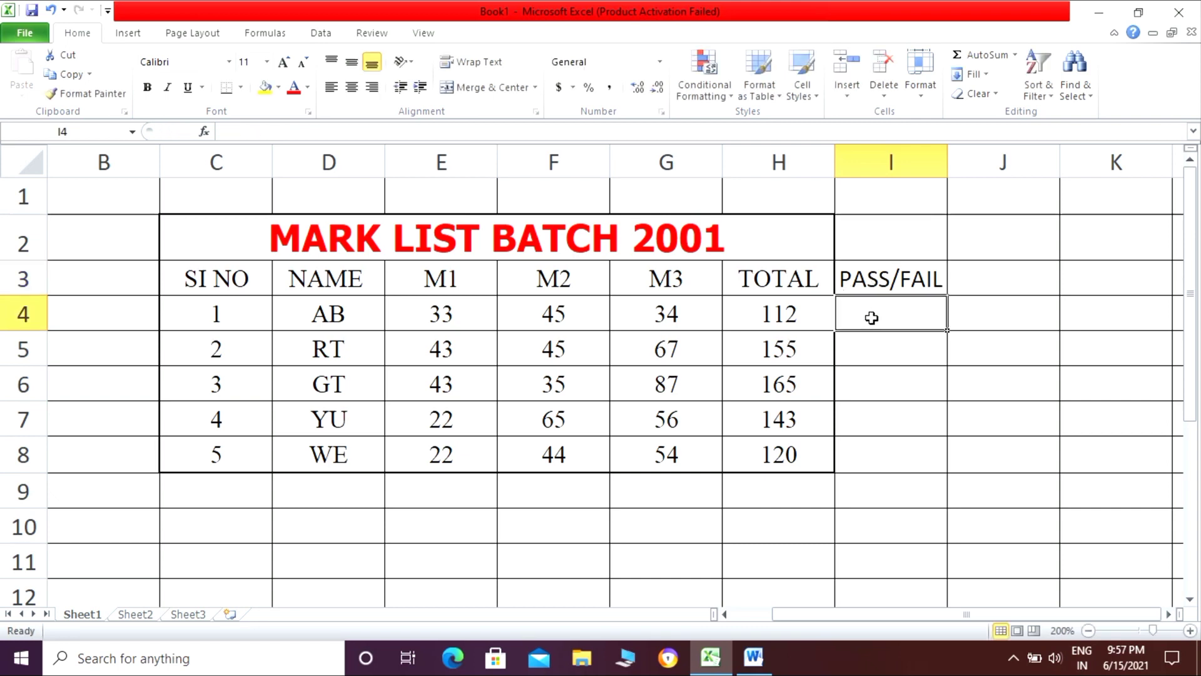
{"action": "type", "text": "=IF"}
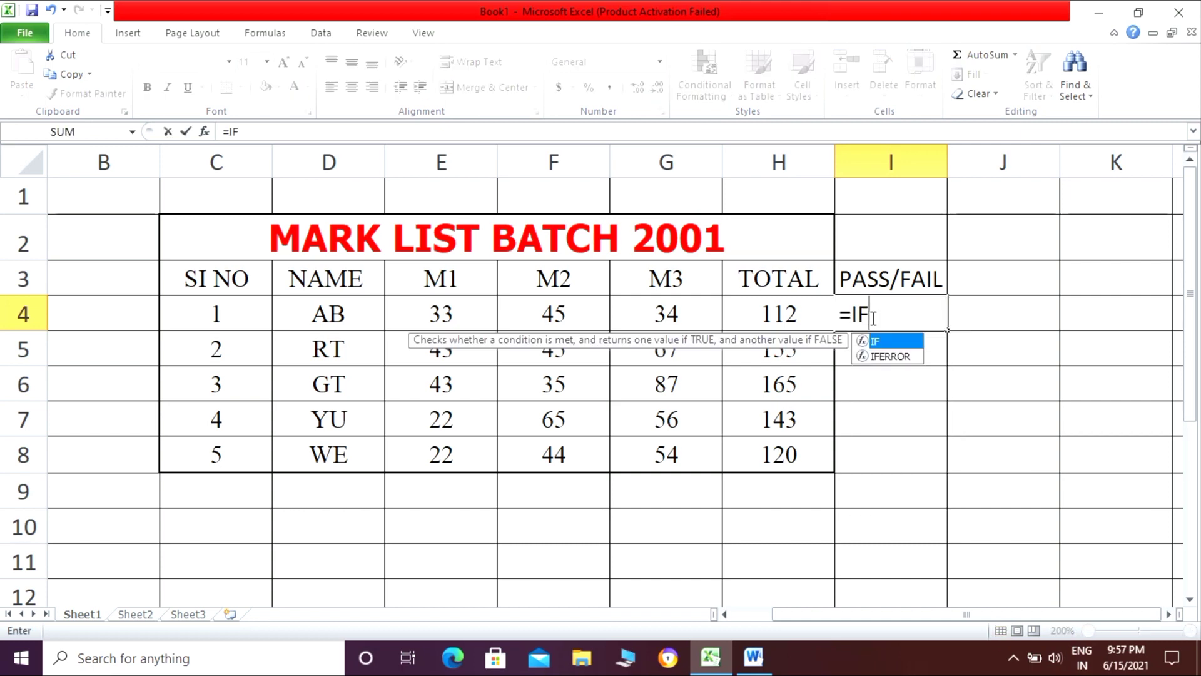
{"action": "type", "text": "("}
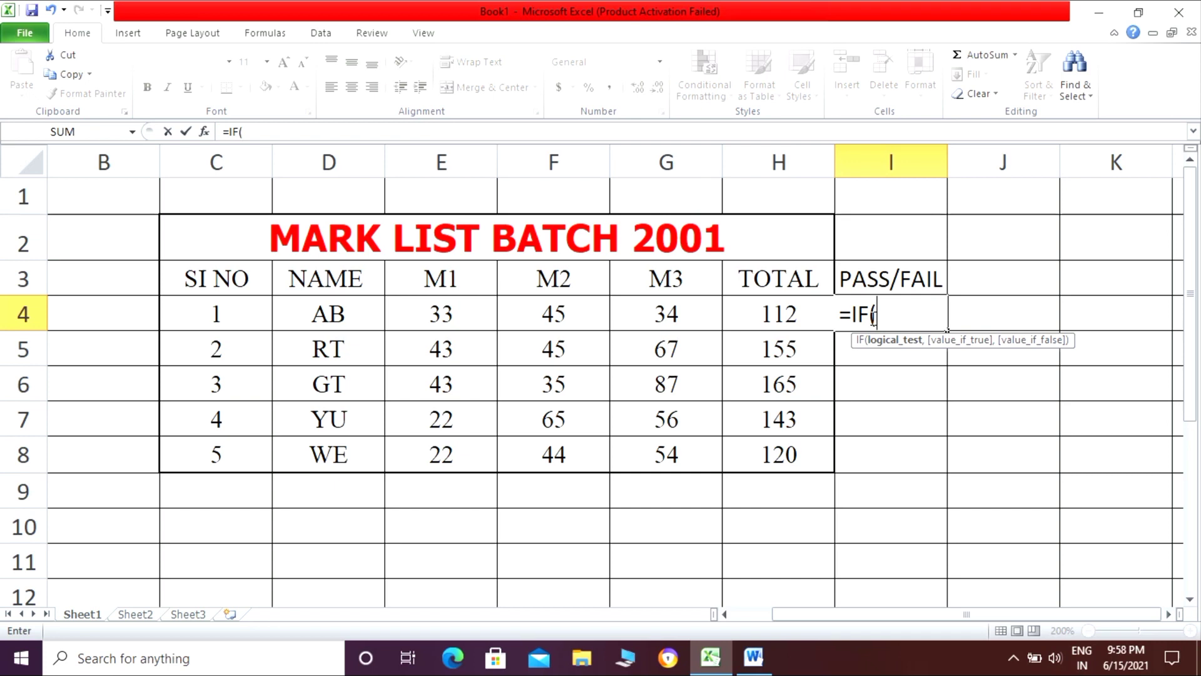
{"action": "left_click", "coordinate": [792, 310]}
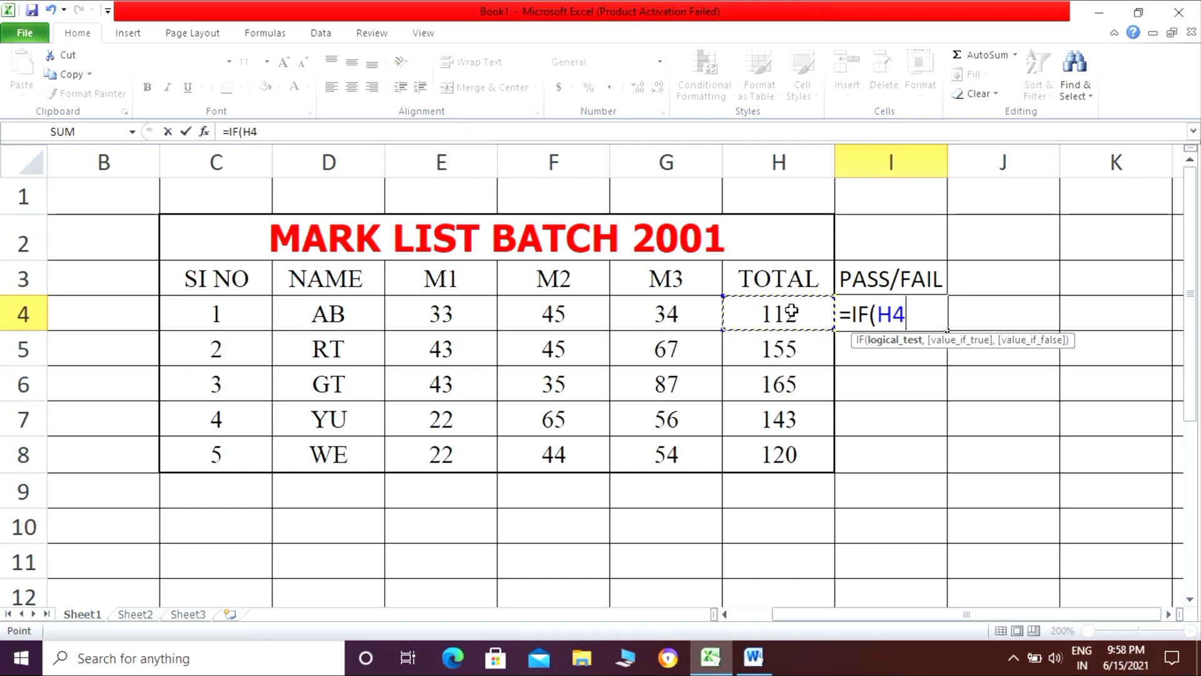
{"action": "type", "text": ">="}
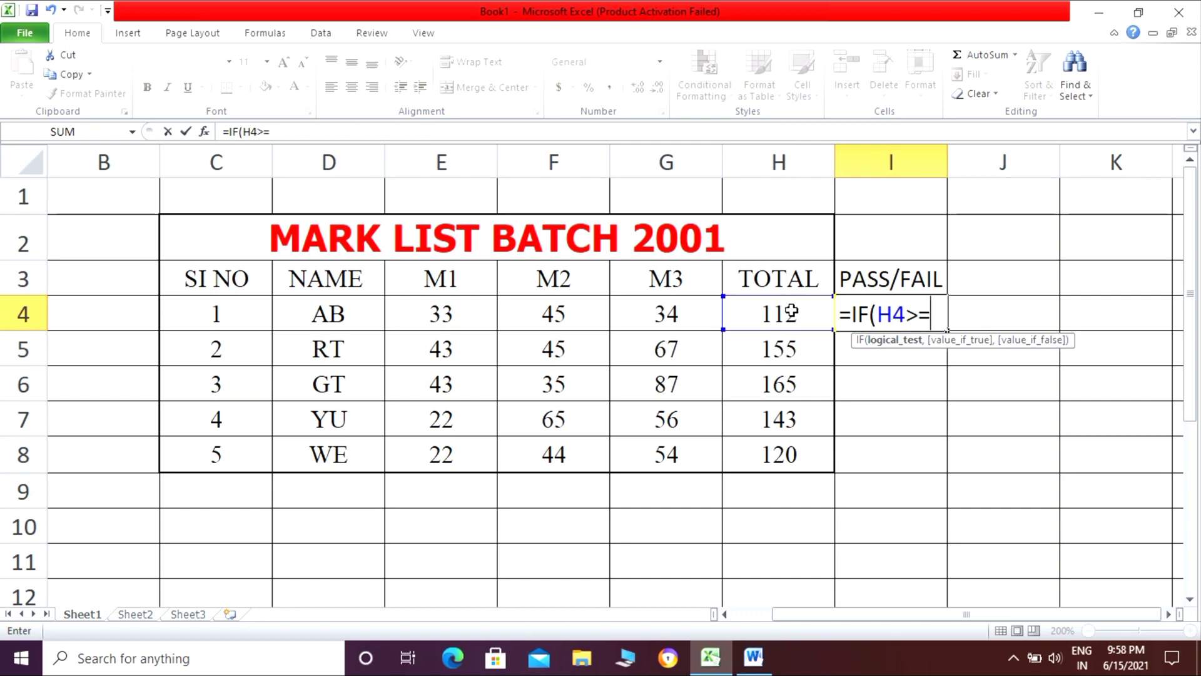
{"action": "type", "text": "140"}
{"action": "type", "text": ","}
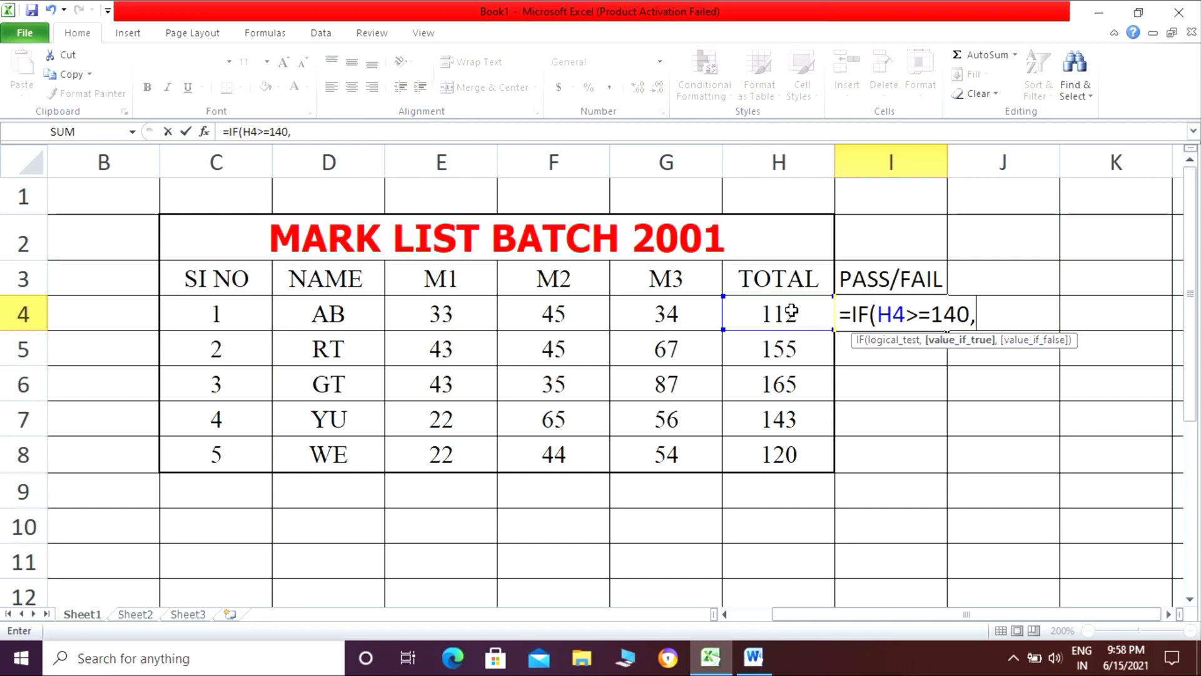
{"action": "type", "text": "\"PASS"}
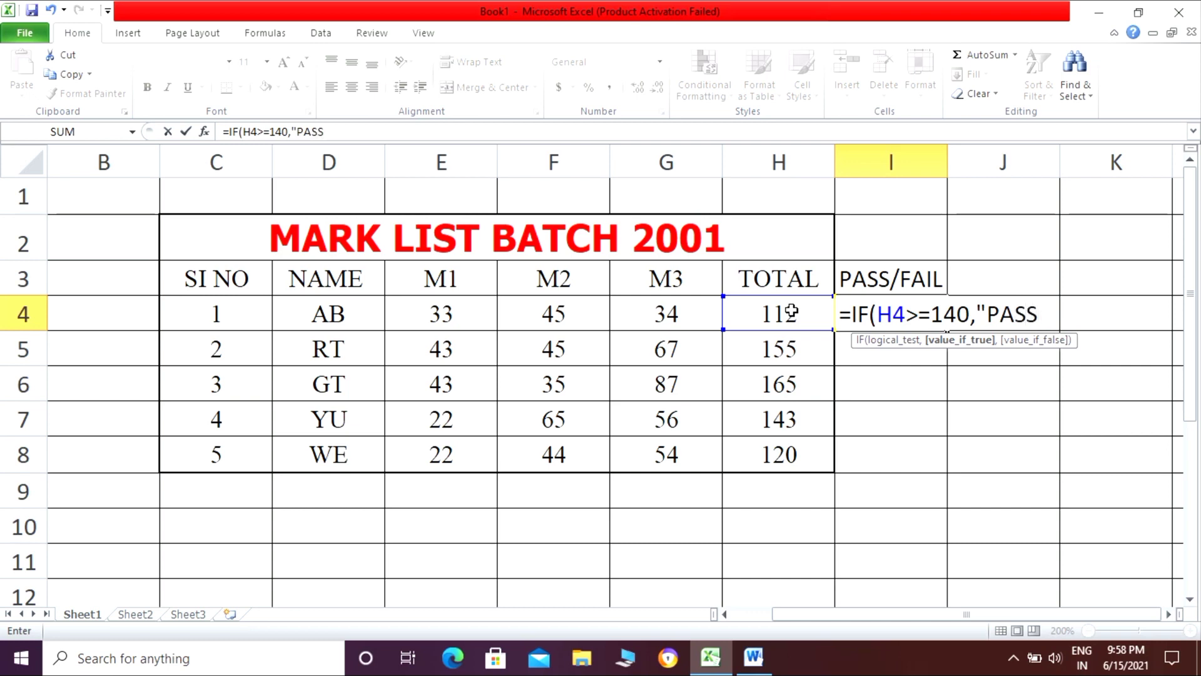
{"action": "type", "text": "\","}
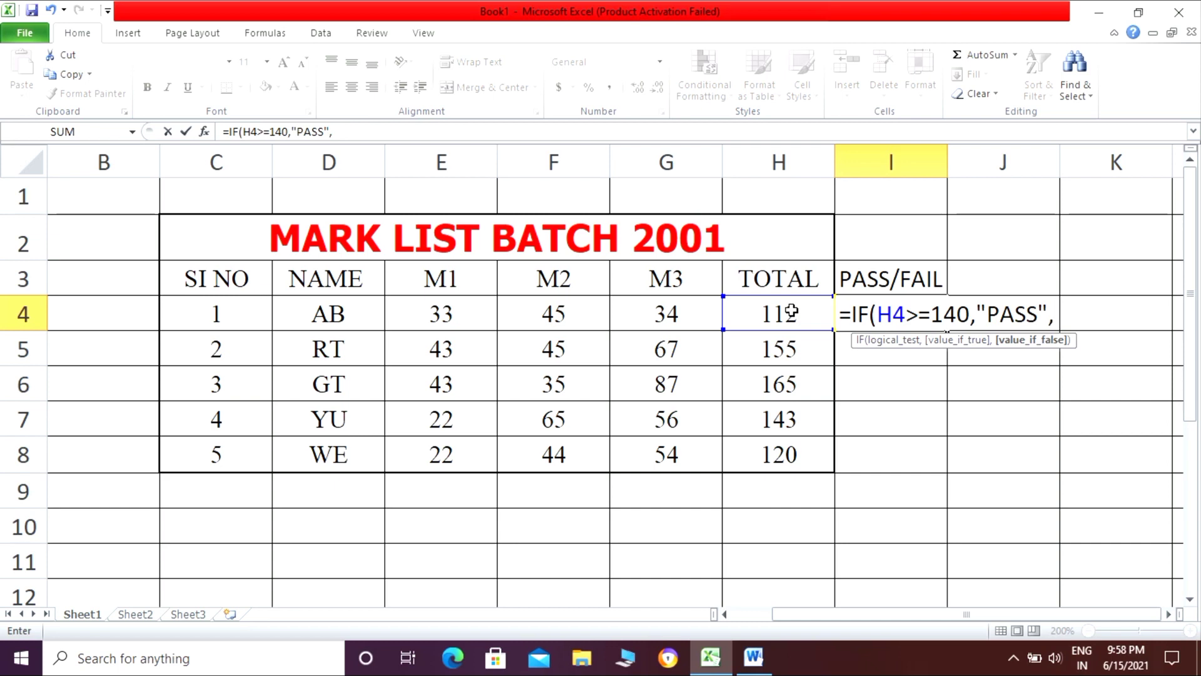
{"action": "type", "text": "\"FAIL\")"}
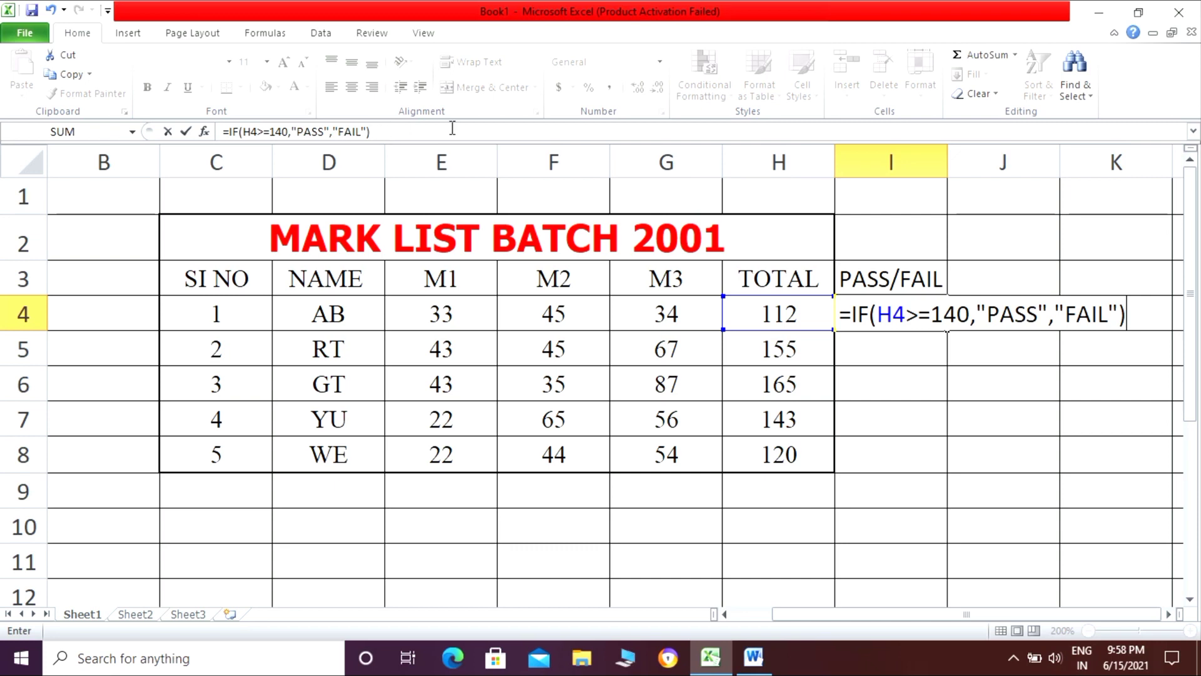
{"action": "key", "text": "Return"}
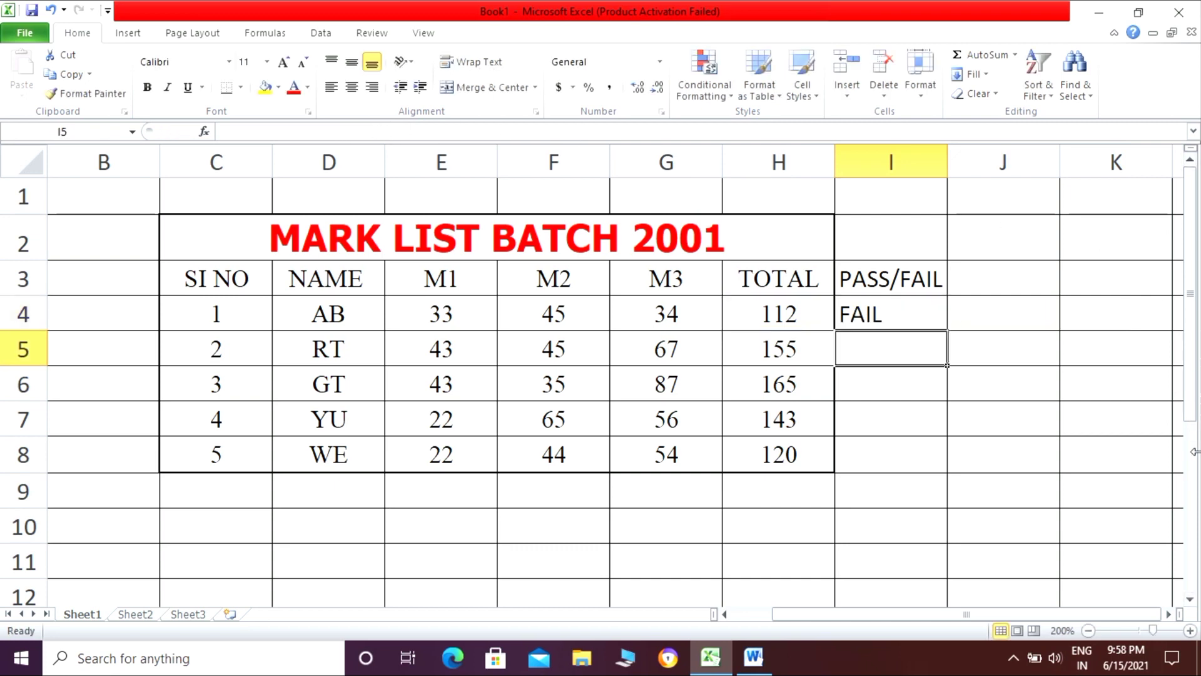
Fill the IF formula from cell I4 down through I8.
{"action": "left_click", "coordinate": [914, 315]}
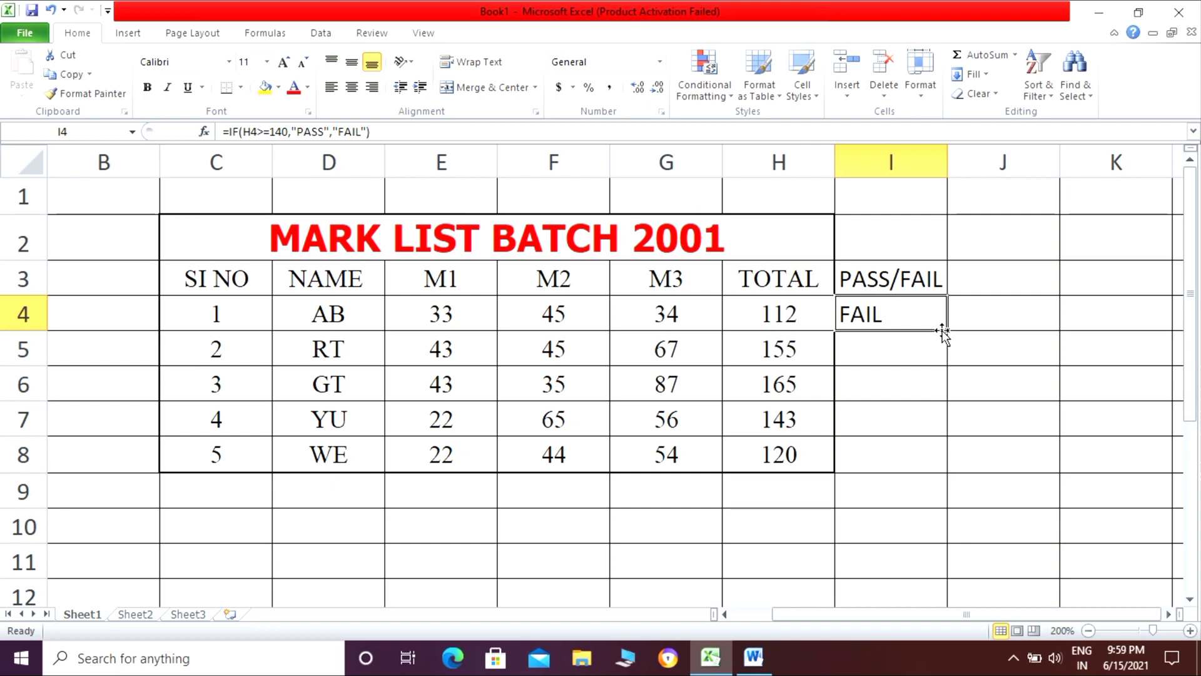
{"action": "left_click_drag", "start_coordinate": [947, 329], "coordinate": [936, 461]}
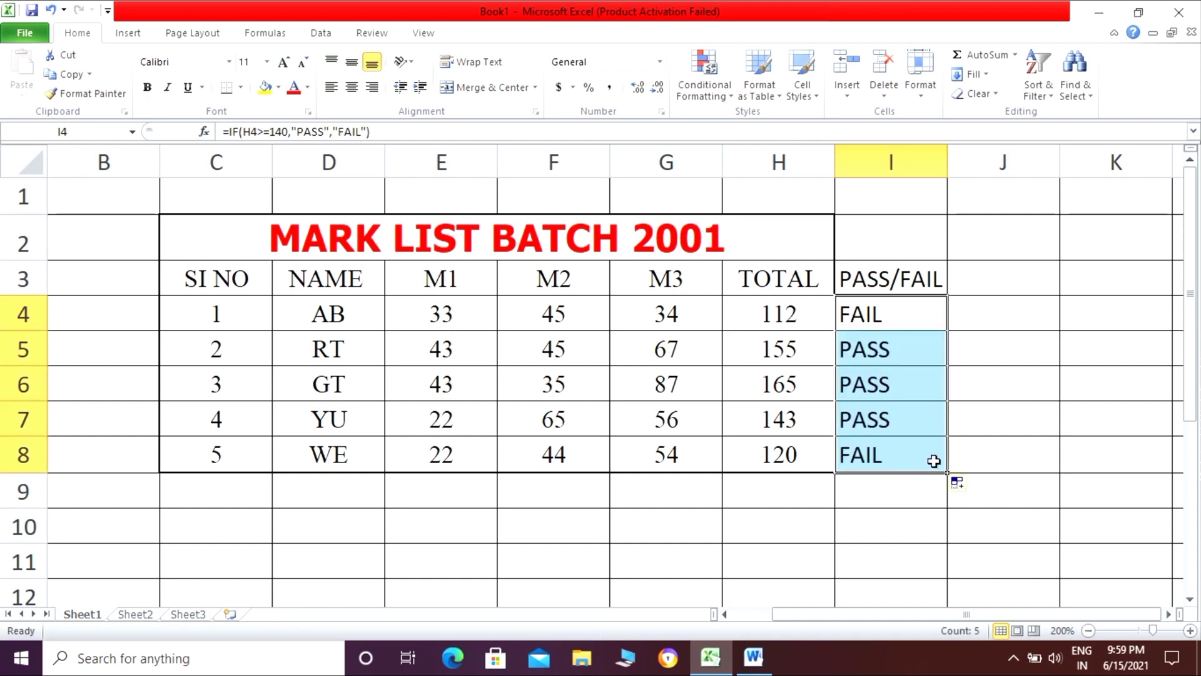
{"action": "left_click", "coordinate": [966, 347]}
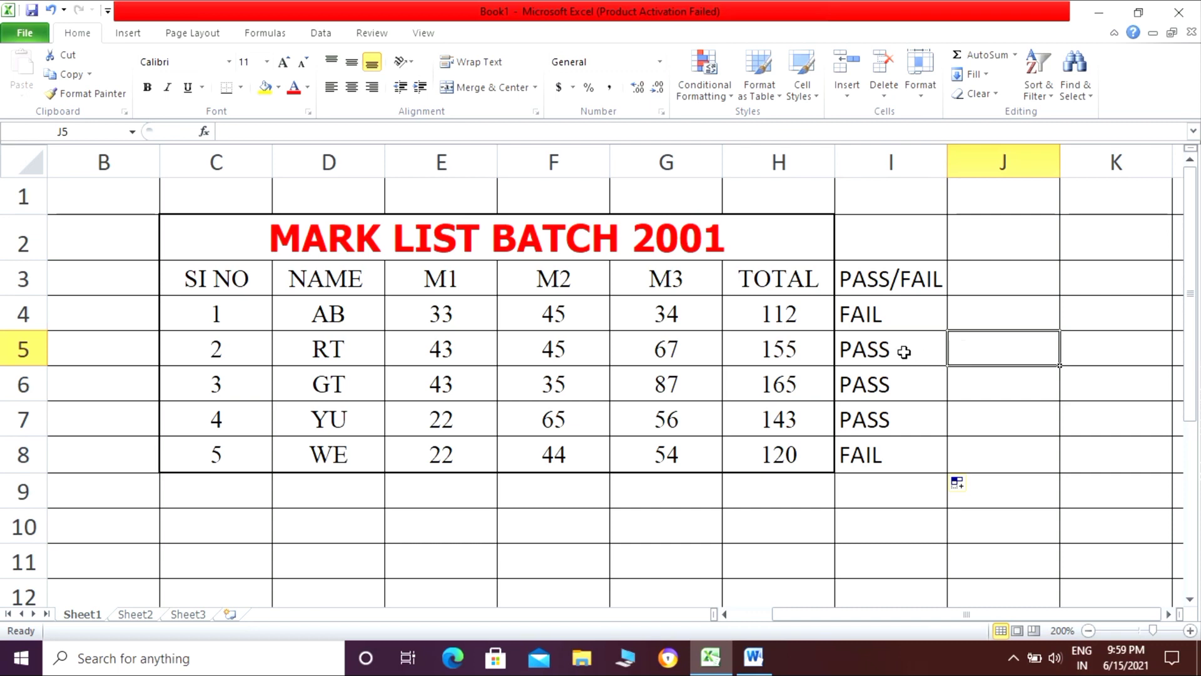
Compare the totals in H5:H8 with the corresponding pass/fail results in column I.
{"action": "left_click", "coordinate": [805, 357]}
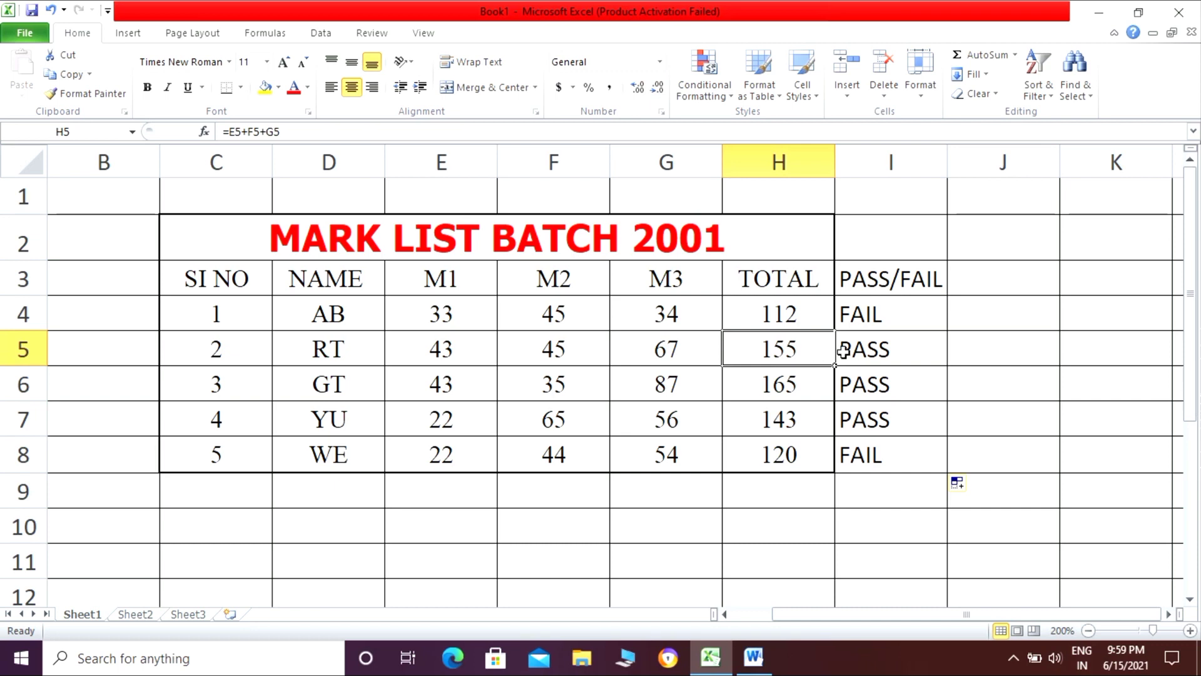
{"action": "left_click", "coordinate": [879, 350]}
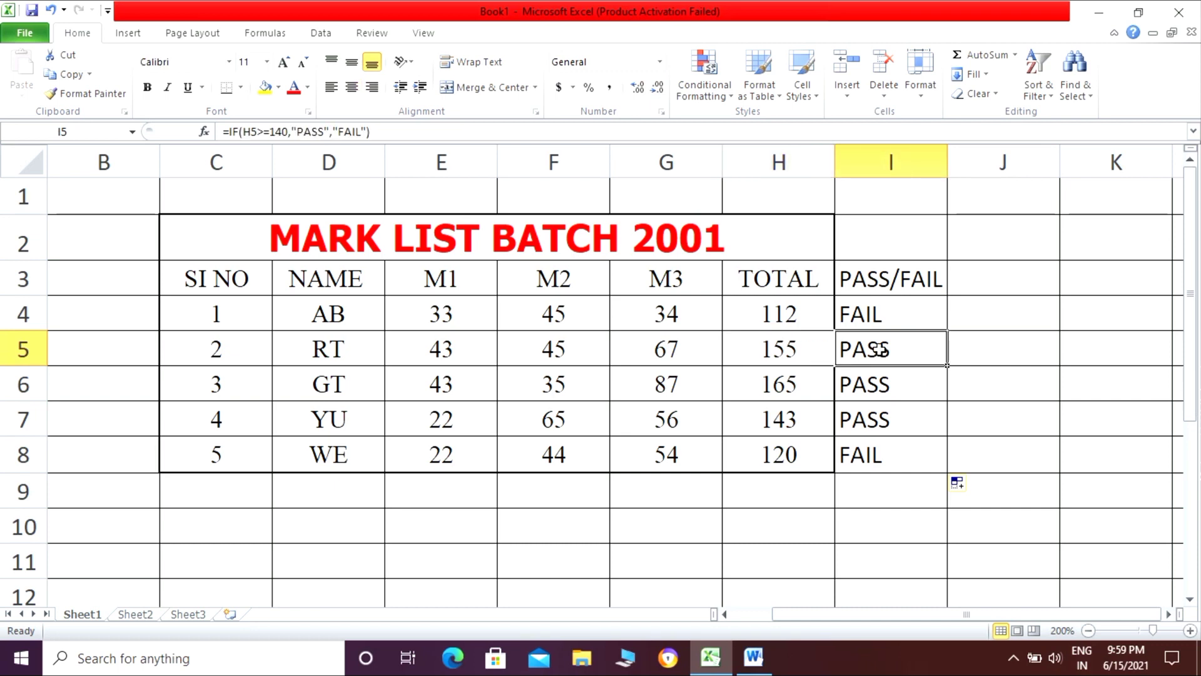
{"action": "left_click", "coordinate": [800, 381]}
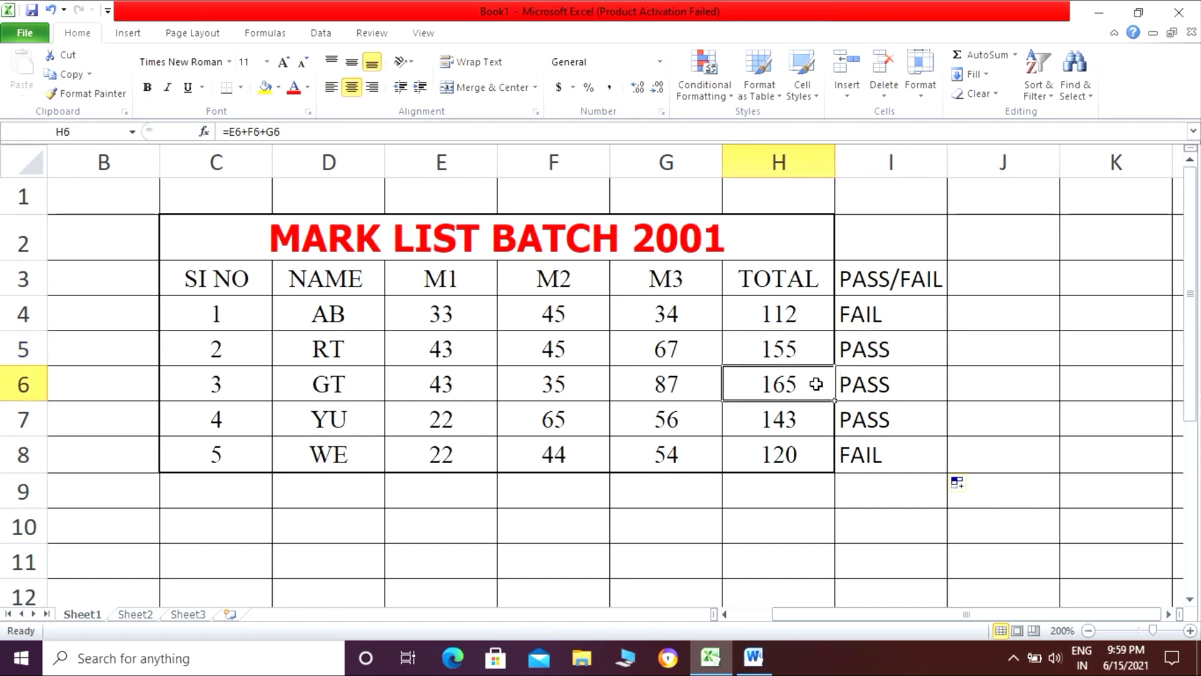
{"action": "left_click", "coordinate": [879, 384]}
{"action": "left_click", "coordinate": [813, 416]}
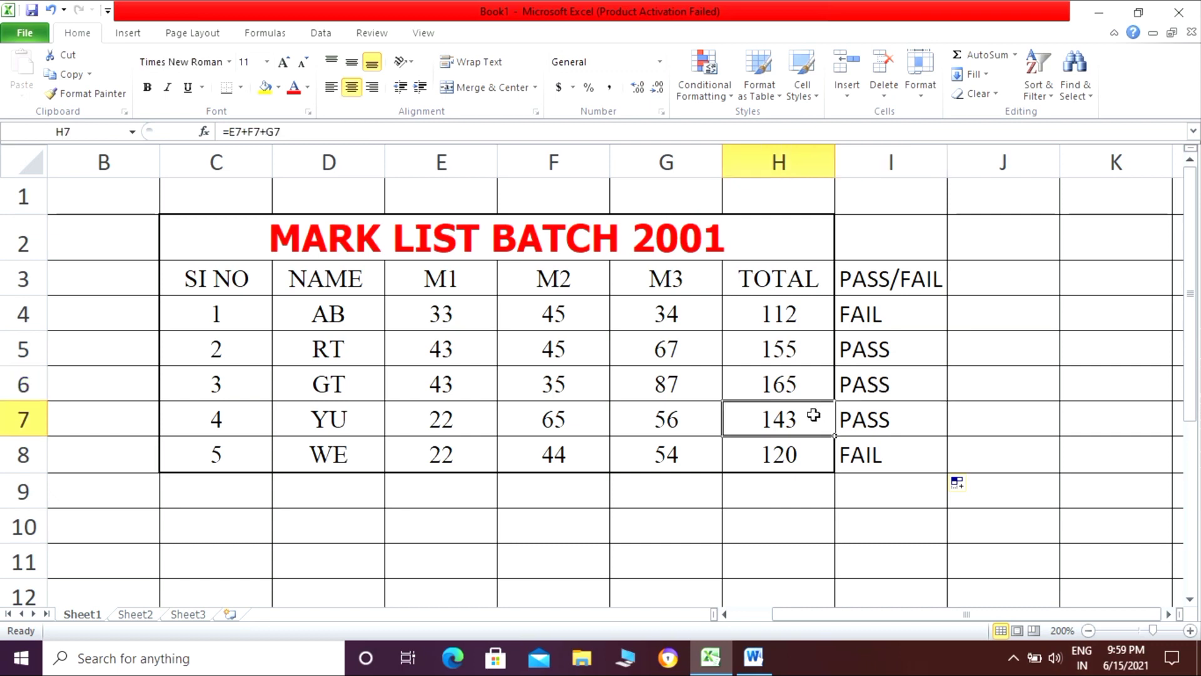
{"action": "left_click_drag", "start_coordinate": [878, 413], "coordinate": [774, 456]}
{"action": "left_click", "coordinate": [782, 454]}
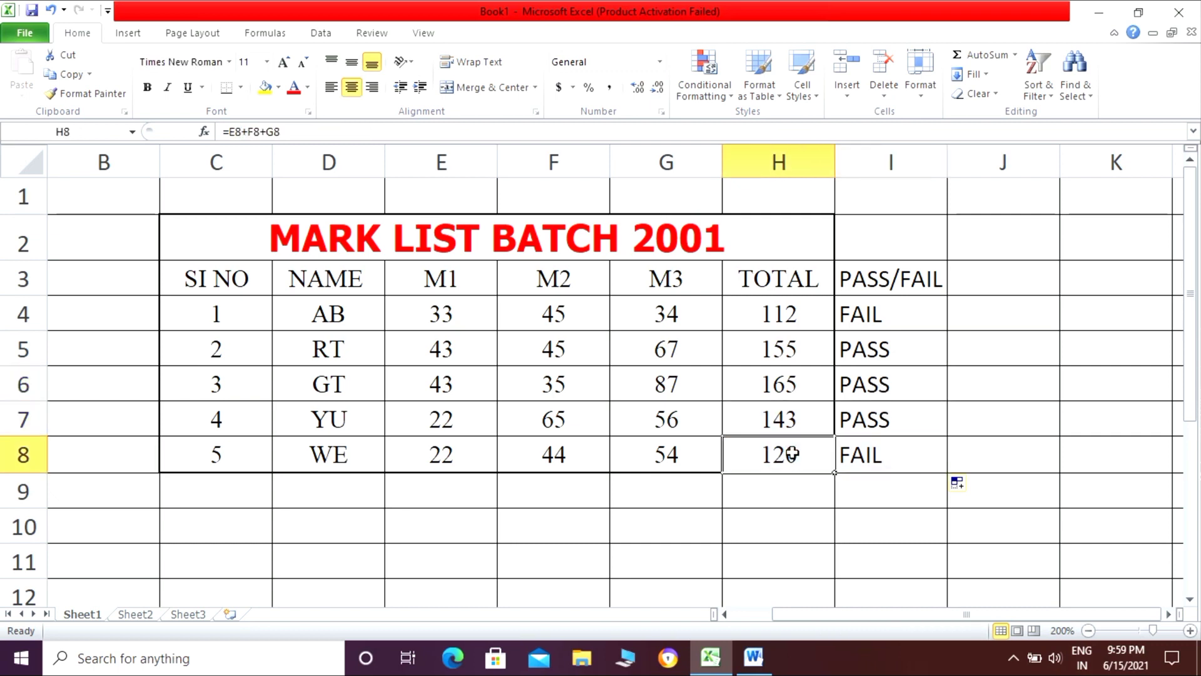
{"action": "left_click", "coordinate": [852, 448]}
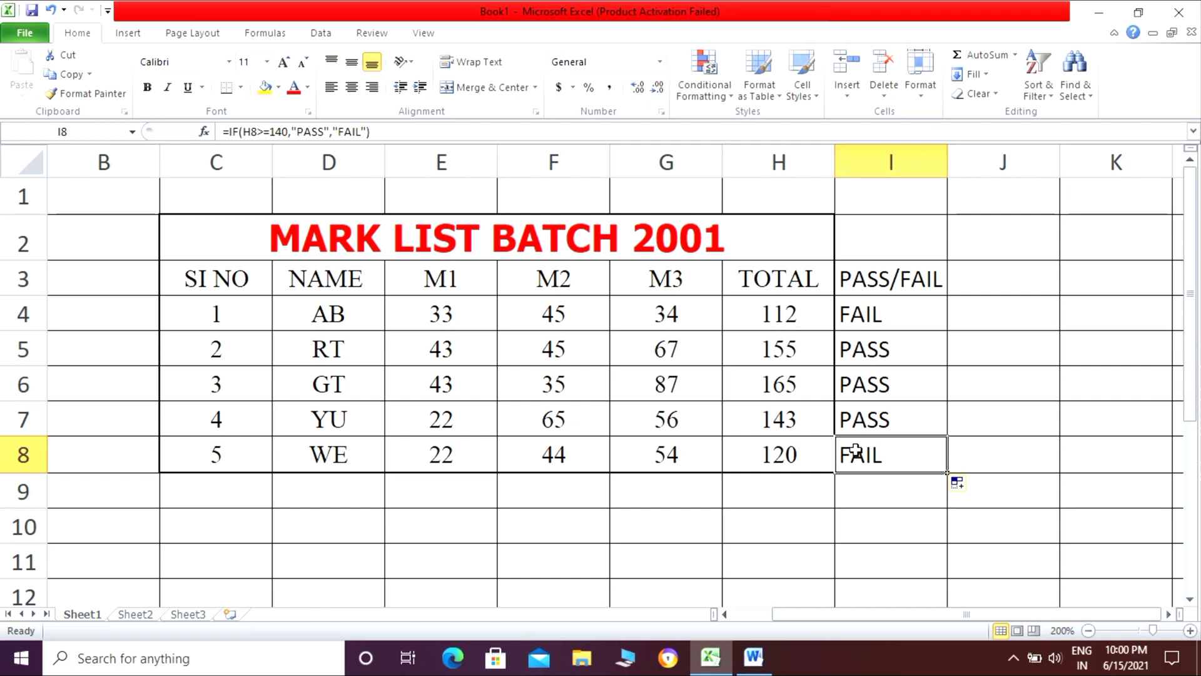
Clear the PASS/FAIL header and its results from cells I3:I8.
{"action": "left_click", "coordinate": [712, 656]}
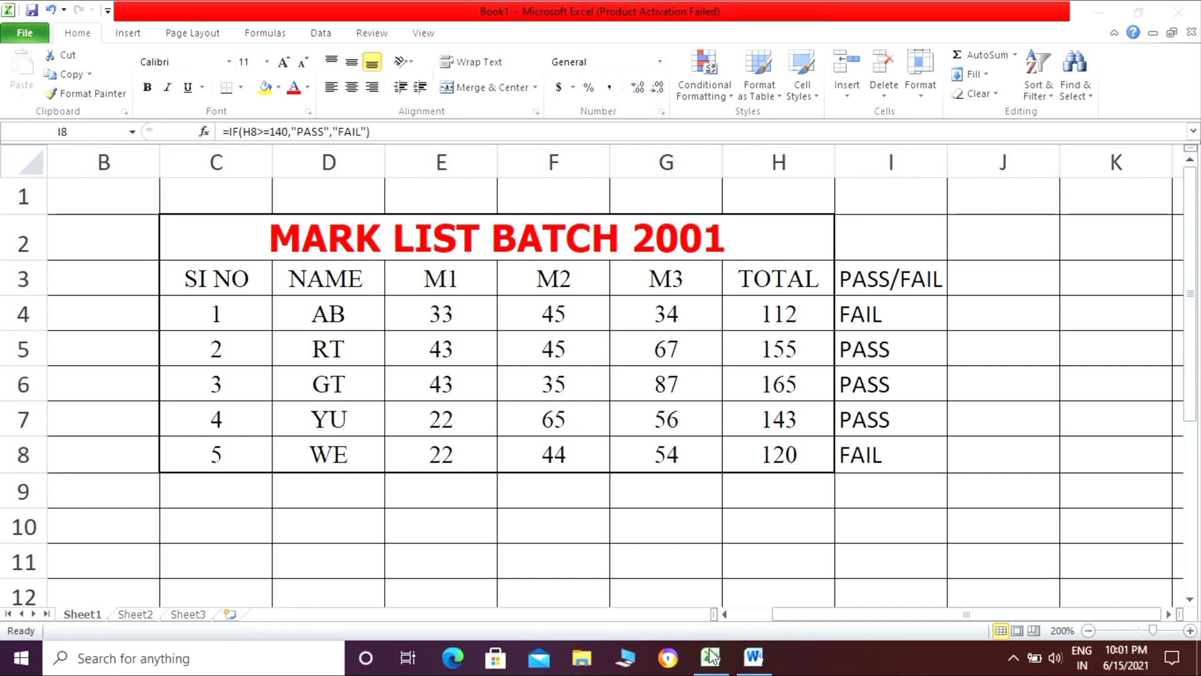
{"action": "left_click", "coordinate": [913, 279]}
{"action": "left_click", "coordinate": [914, 278]}
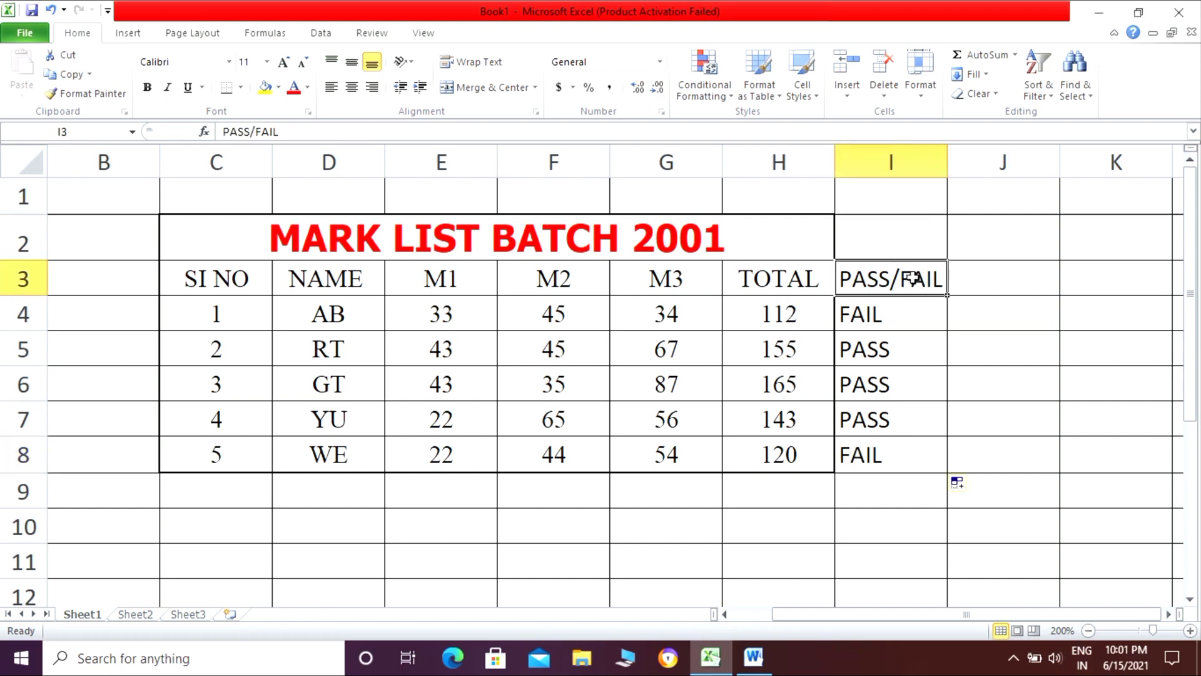
{"action": "mouse_move", "coordinate": [914, 278]}
{"action": "left_mouse_down"}
{"action": "mouse_move", "coordinate": [909, 362]}
{"action": "mouse_move", "coordinate": [863, 455]}
{"action": "mouse_move", "coordinate": [875, 455]}
{"action": "left_mouse_up"}
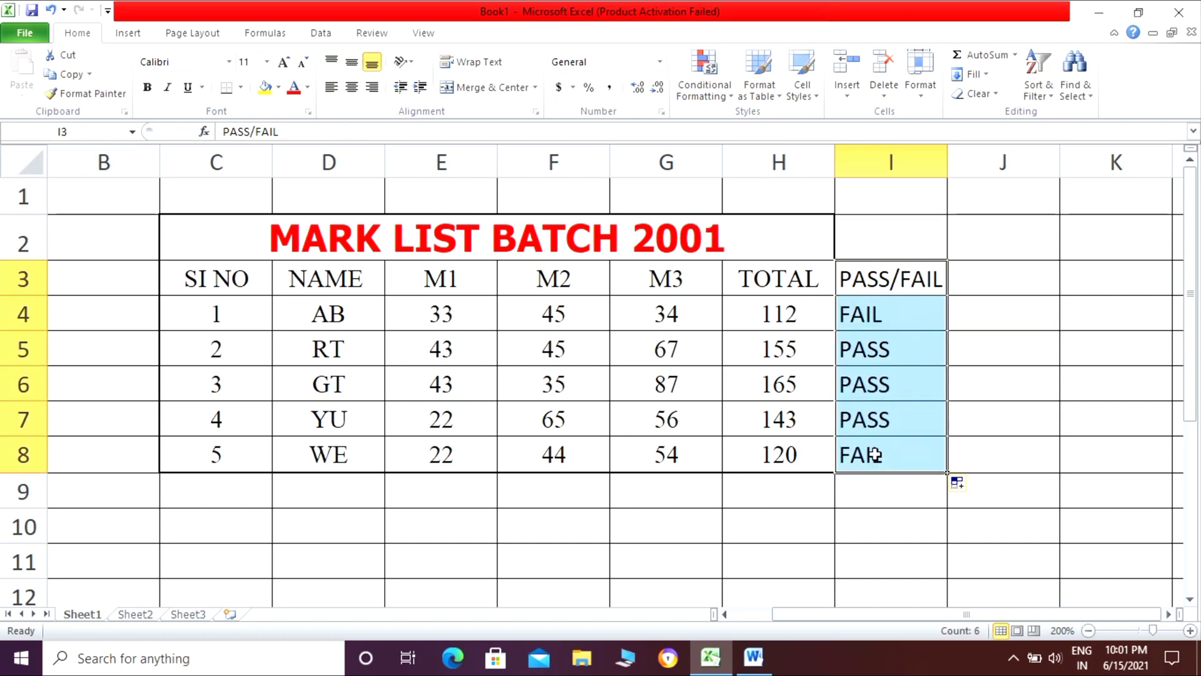
{"action": "key", "text": "Delete"}
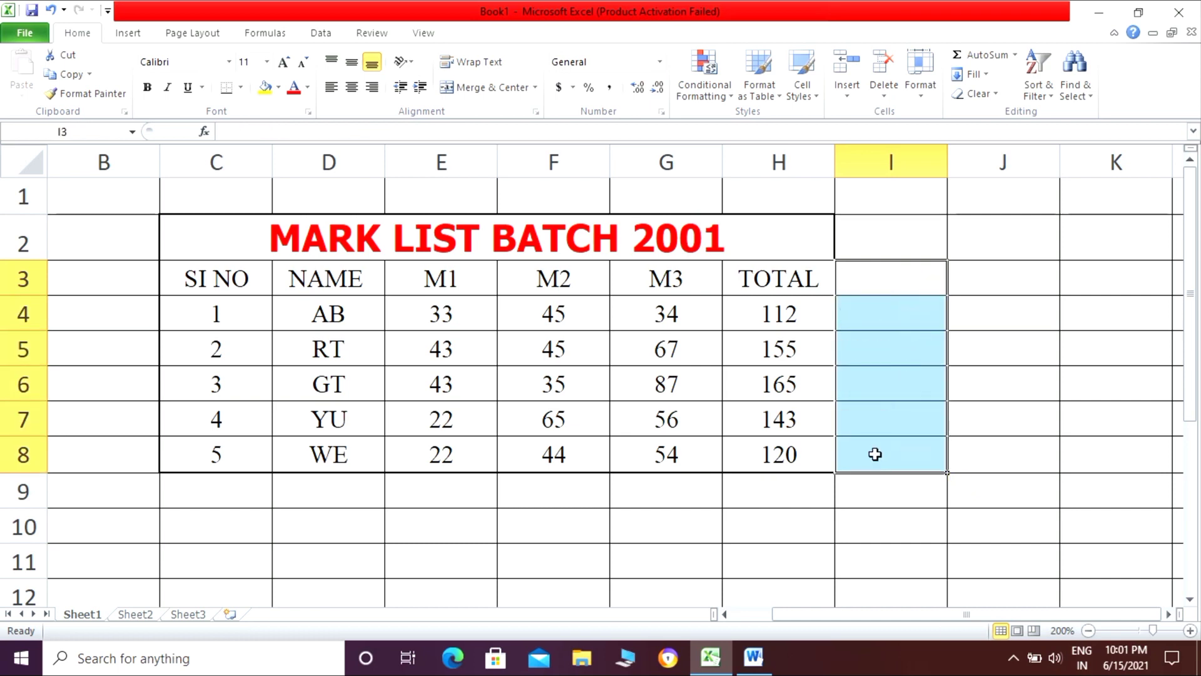
Enter the header GRADE in cell I3, beside TOTAL.
{"action": "left_click", "coordinate": [890, 281]}
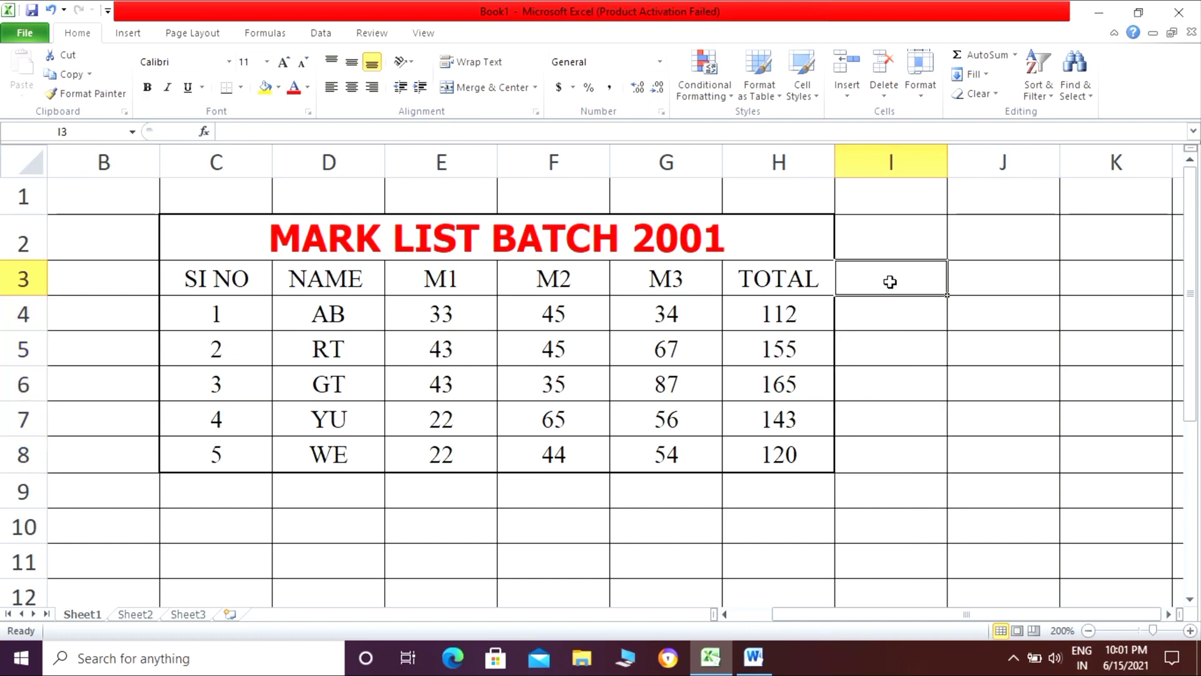
{"action": "type", "text": "GRADE"}
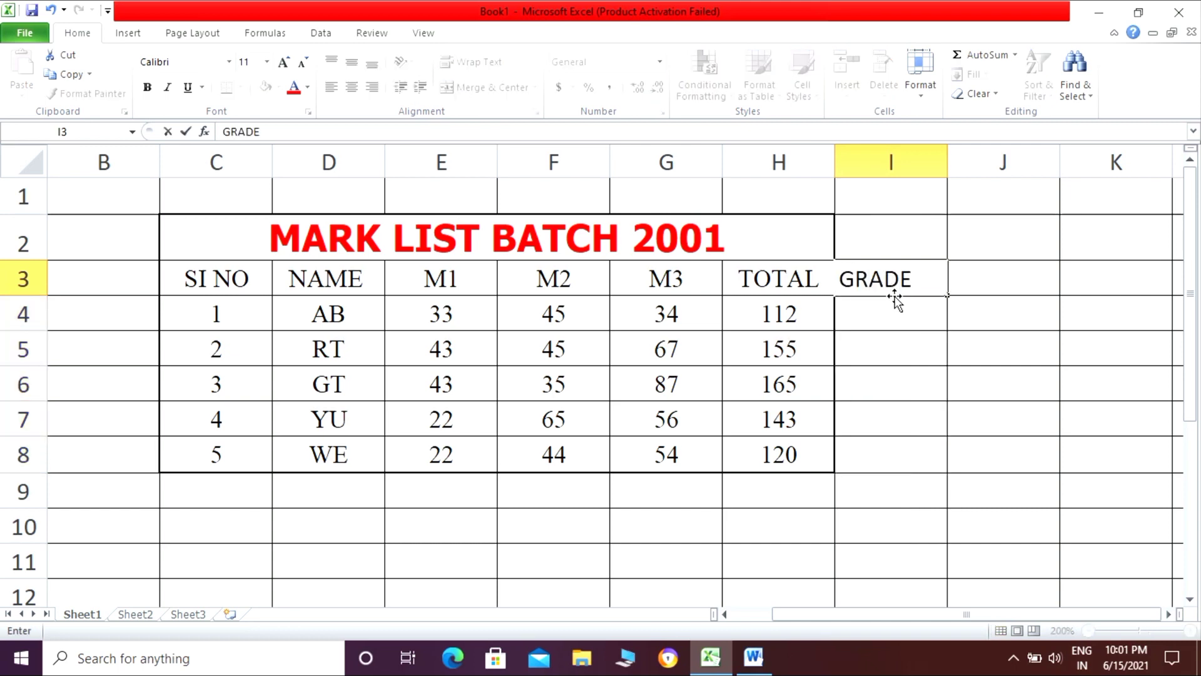
{"action": "left_click", "coordinate": [892, 312]}
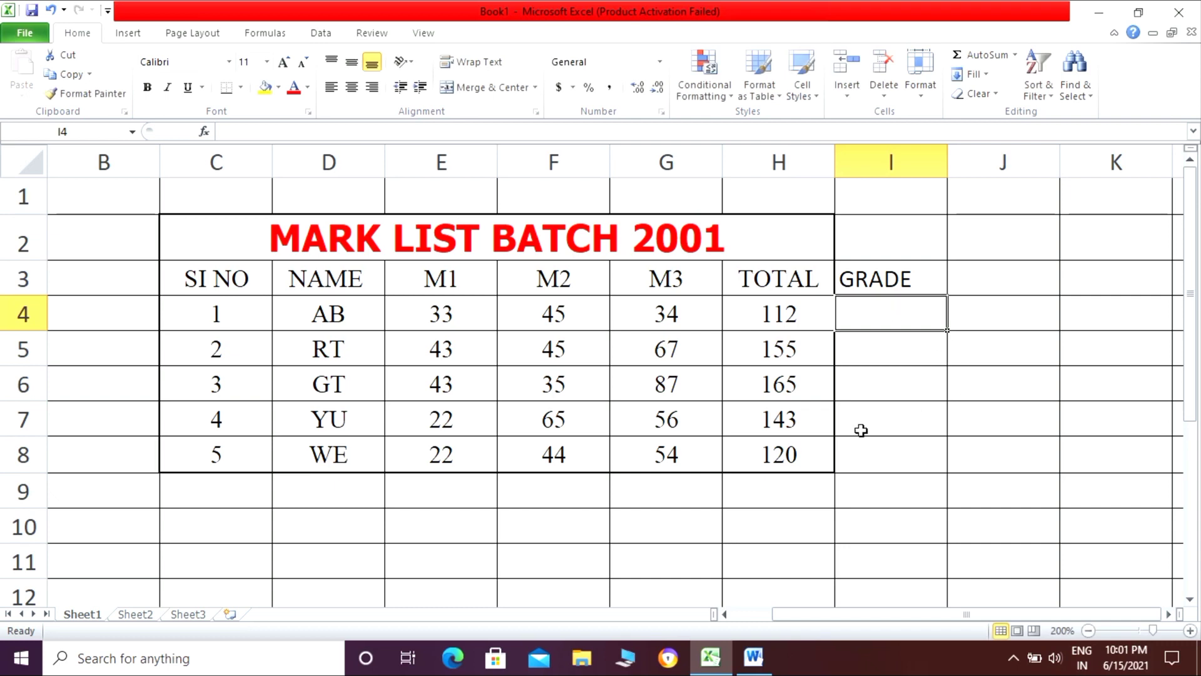
Switch to the blank Word document and list the grade criteria on three lines: "TOTAL>=155 A GRADE", ">=140 B" and "12>= C".
{"action": "left_click", "coordinate": [753, 658]}
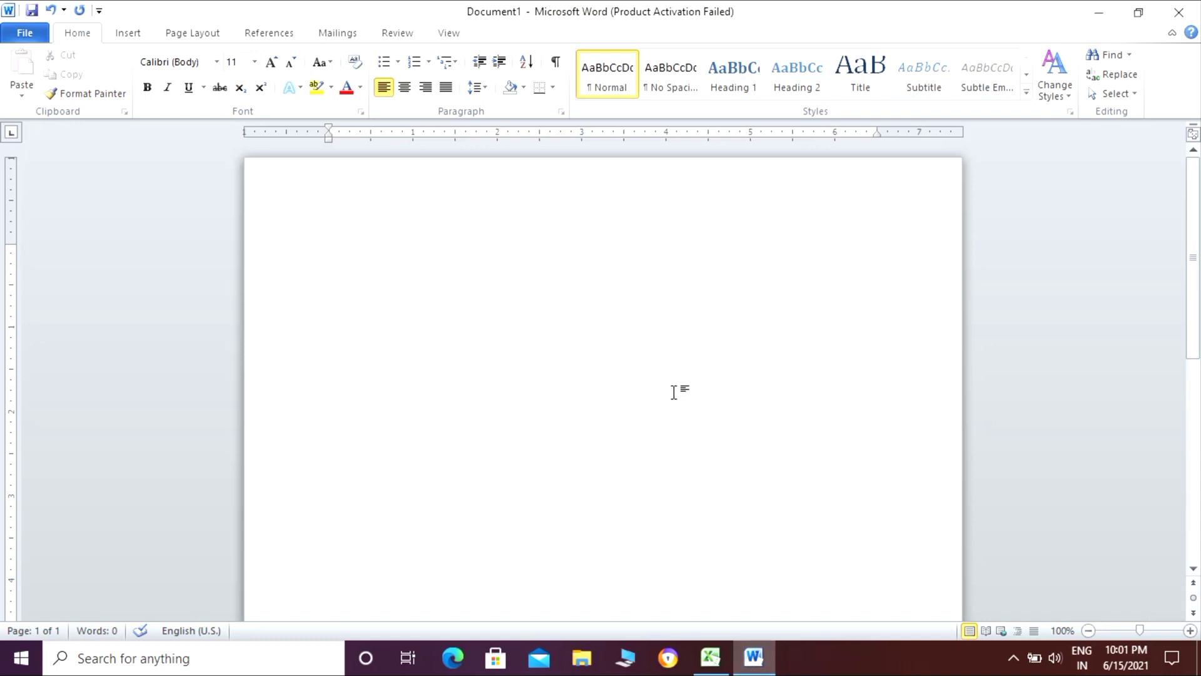
{"action": "type", "text": "TOTAL>=155   A GRADE"}
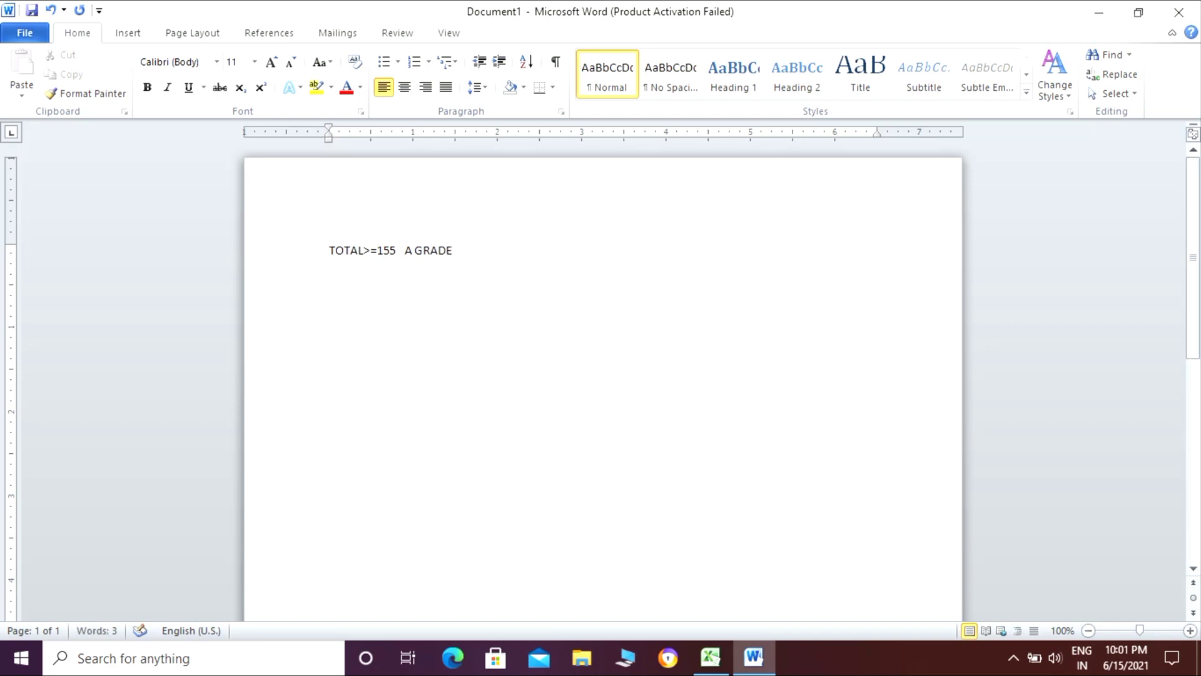
{"action": "key", "text": "Return"}
{"action": "type", "text": ">=140"}
{"action": "key", "text": "Tab"}
{"action": "type", "text": "B"}
{"action": "key", "text": "Return"}
{"action": "type", "text": "12>="}
{"action": "key", "text": "Tab"}
{"action": "type", "text": "C"}
{"action": "key", "text": "Return"}
{"action": "key", "text": "Return"}
{"action": "key", "text": "Return"}
Set the font size of all the text in the document to 19.
{"action": "key", "text": "ctrl+a"}
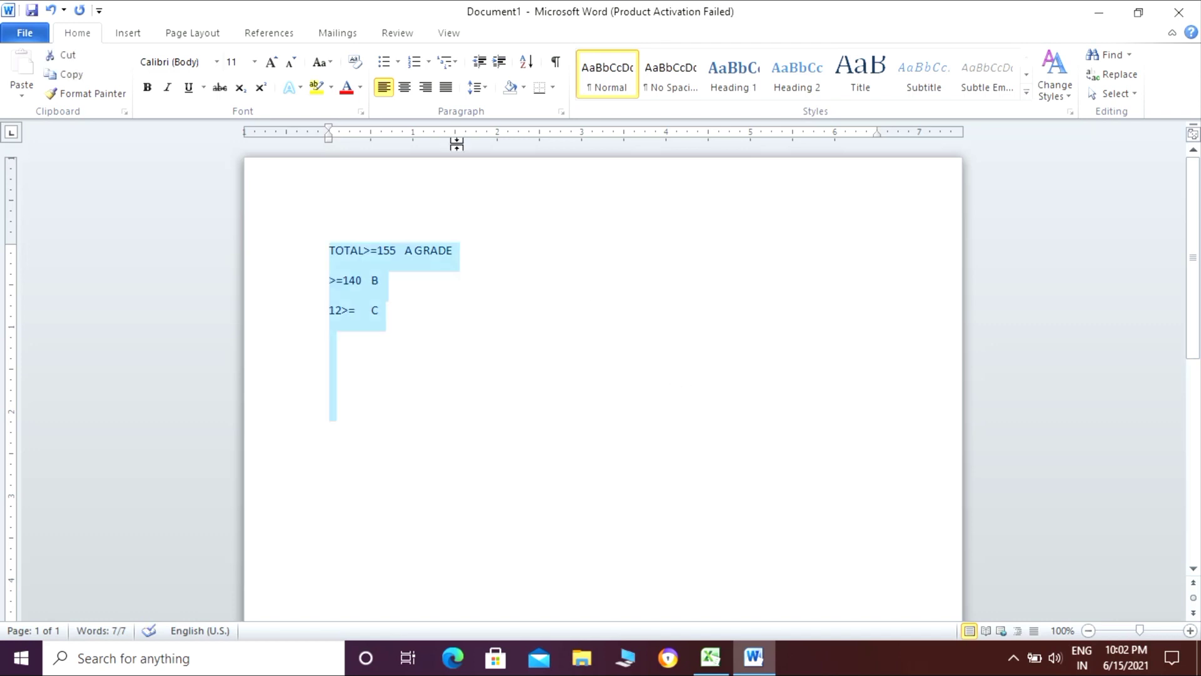
{"action": "left_click", "coordinate": [231, 63]}
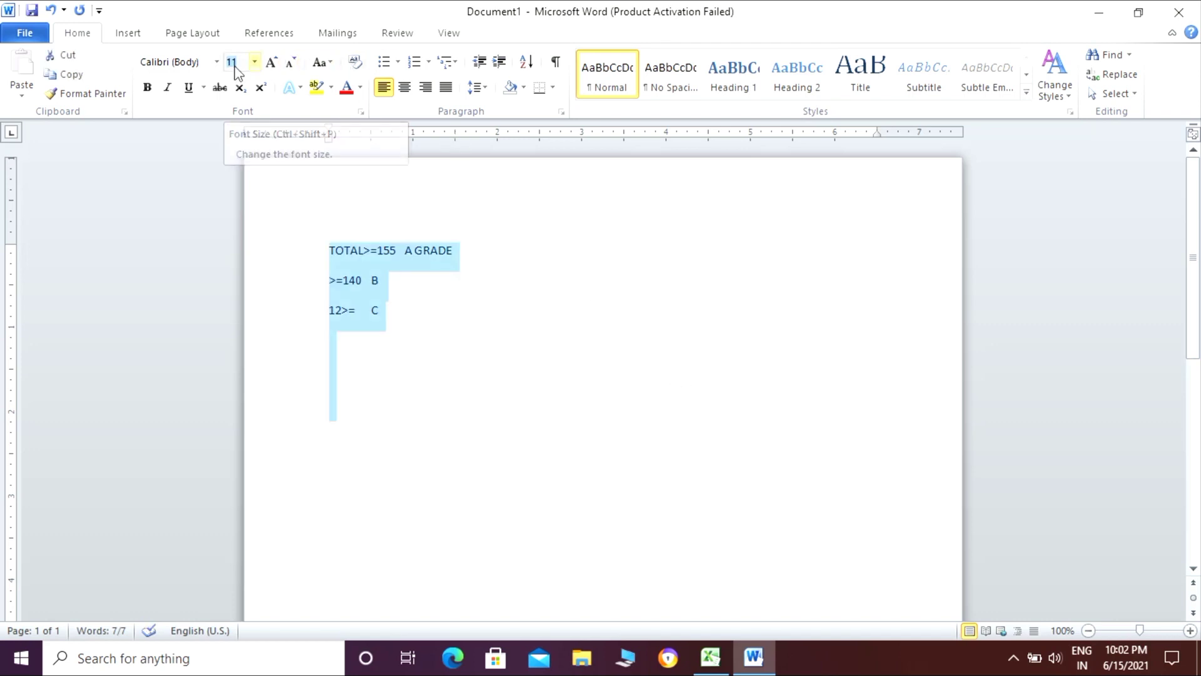
{"action": "type", "text": "19"}
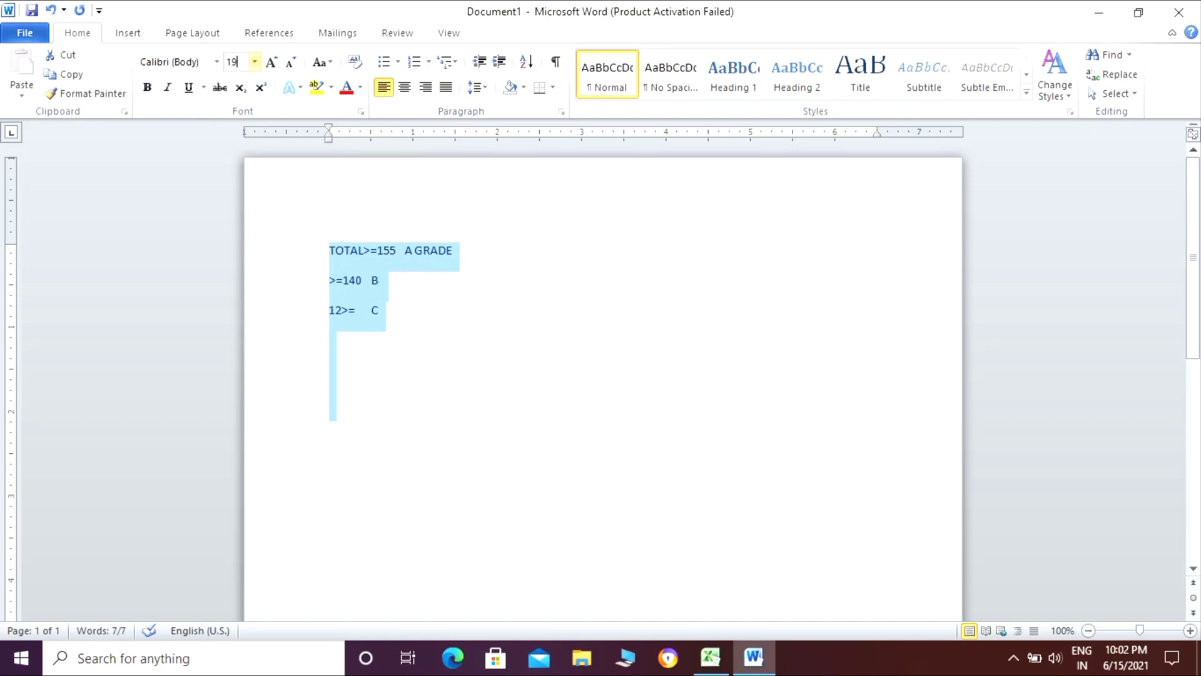
{"action": "key", "text": "Return"}
Start a draft formula below the criteria with the first condition: IF(TOTAL>=155, "A",.
{"action": "left_click", "coordinate": [438, 407]}
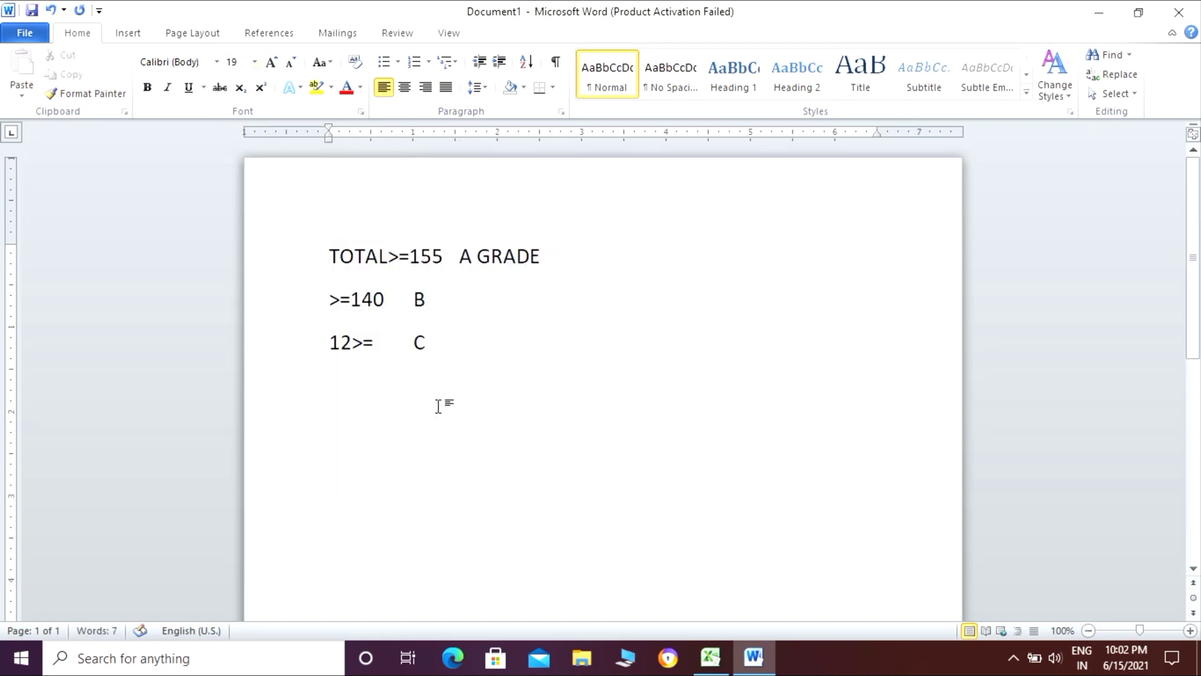
{"action": "type", "text": "IF(TOTAL>"}
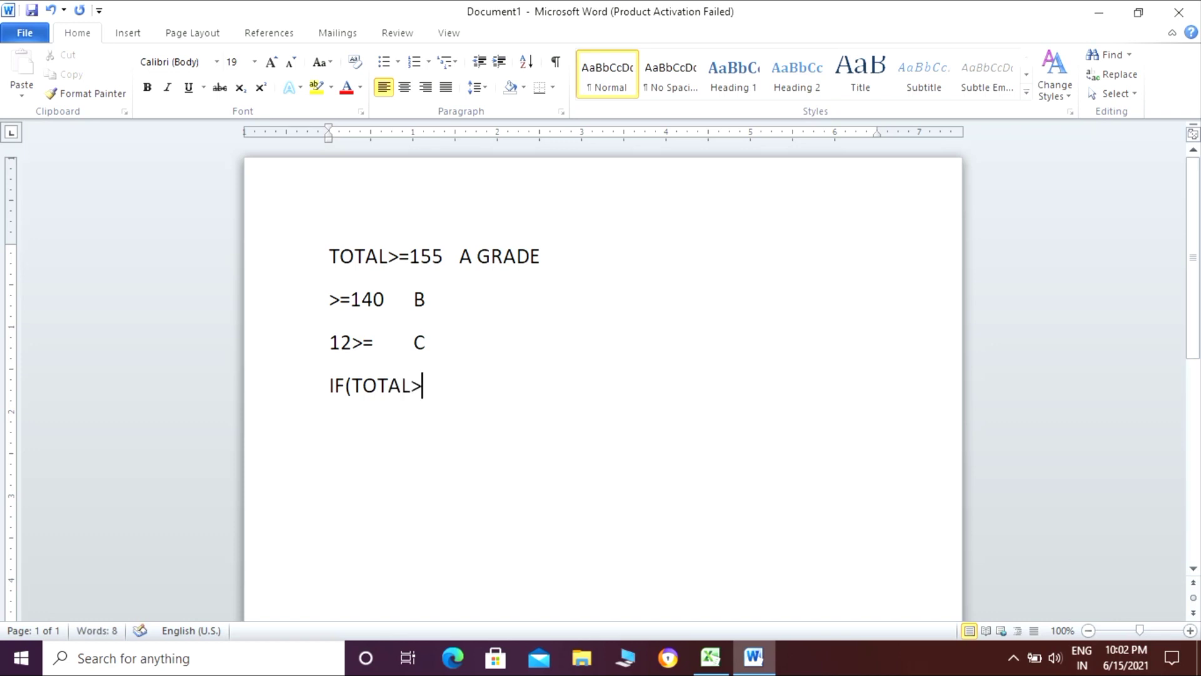
{"action": "type", "text": "="}
{"action": "type", "text": "1"}
{"action": "type", "text": "55"}
{"action": "type", "text": ","}
{"action": "type", "text": " \""}
{"action": "type", "text": "A"}
{"action": "type", "text": "\","}
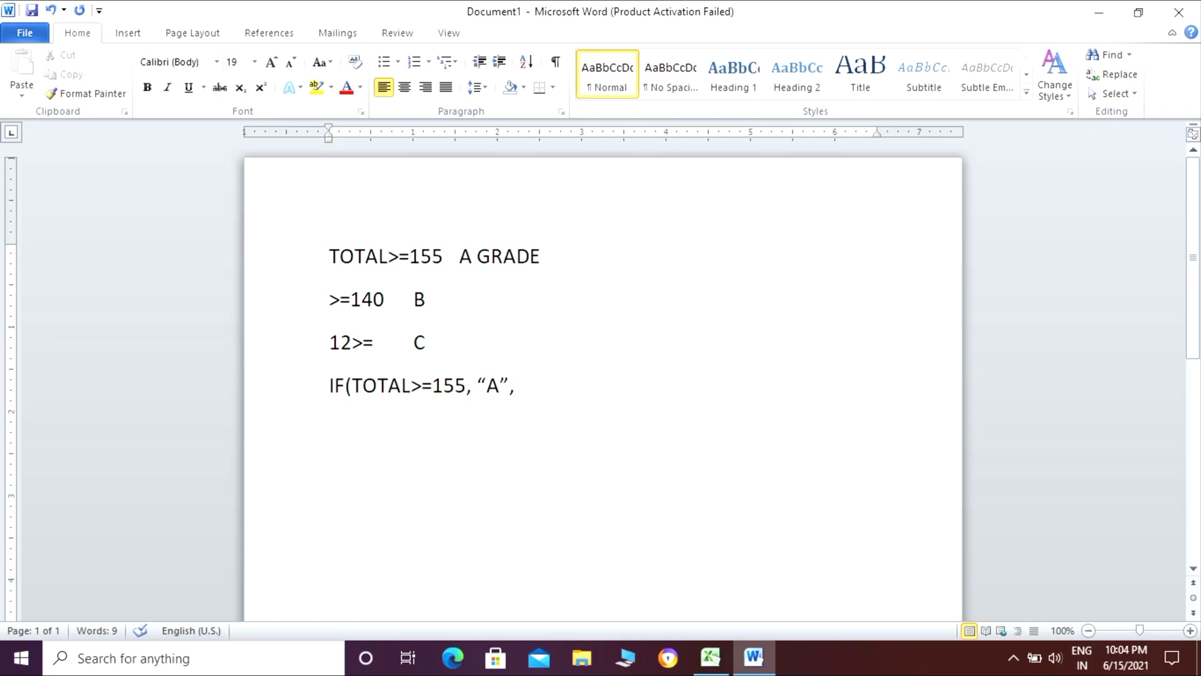
Extend the draft formula with a nested condition for grade B: IF(TOTAL>=140,"B",.
{"action": "type", "text": "T"}
{"action": "key", "text": "BackSpace"}
{"action": "type", "text": "IF(TOTAL>="}
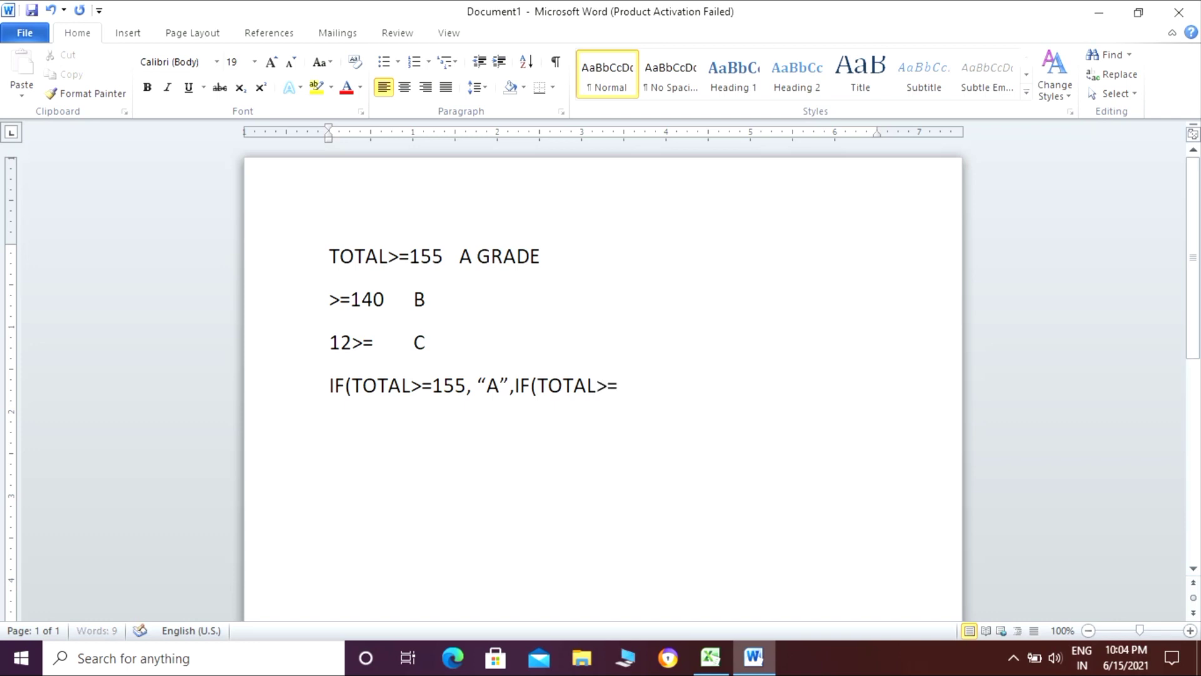
{"action": "type", "text": "140"}
{"action": "type", "text": ","}
{"action": "type", "text": "\""}
{"action": "type", "text": "B"}
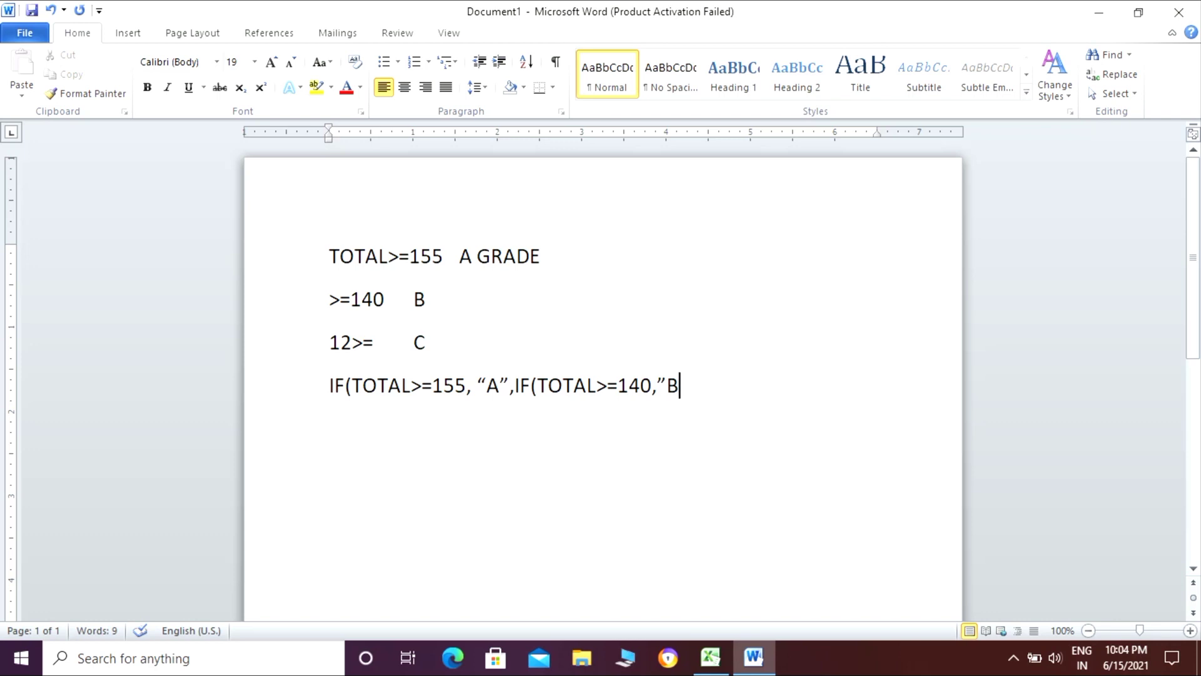
{"action": "type", "text": "\""}
{"action": "type", "text": ","}
Complete the draft formula with the last nested condition and its fallback grade: IF(TOTAL>=120,"C","D"))).
{"action": "left_click_drag", "start_coordinate": [548, 382], "coordinate": [629, 375]}
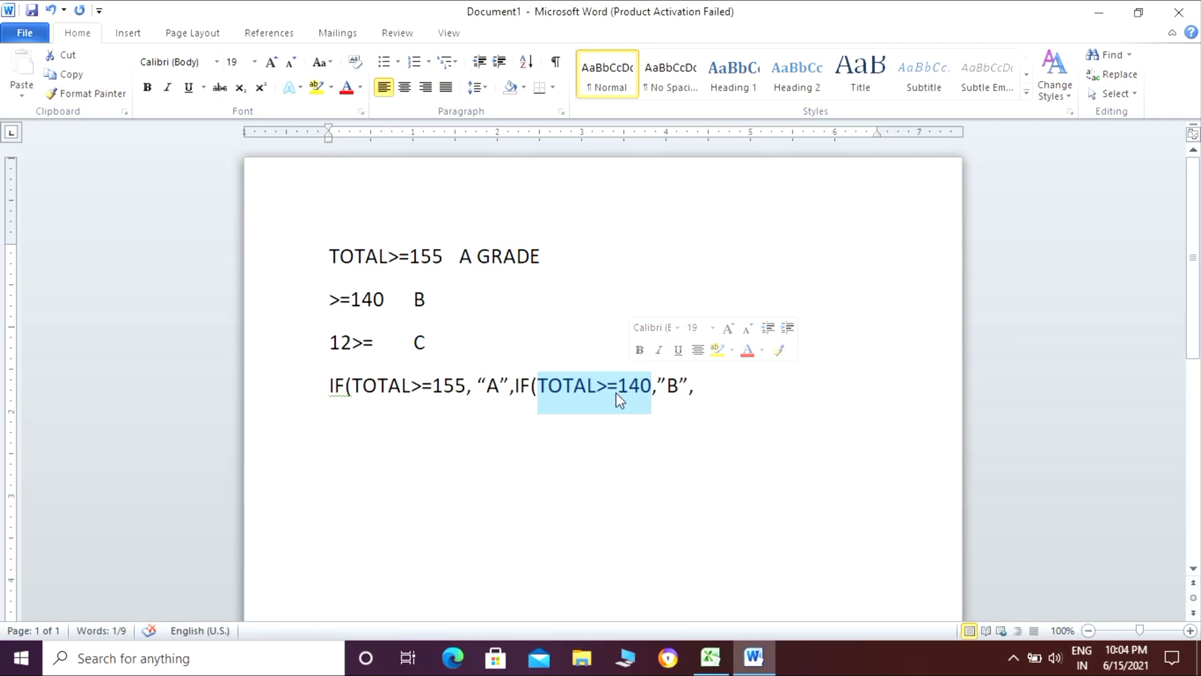
{"action": "left_click", "coordinate": [701, 383]}
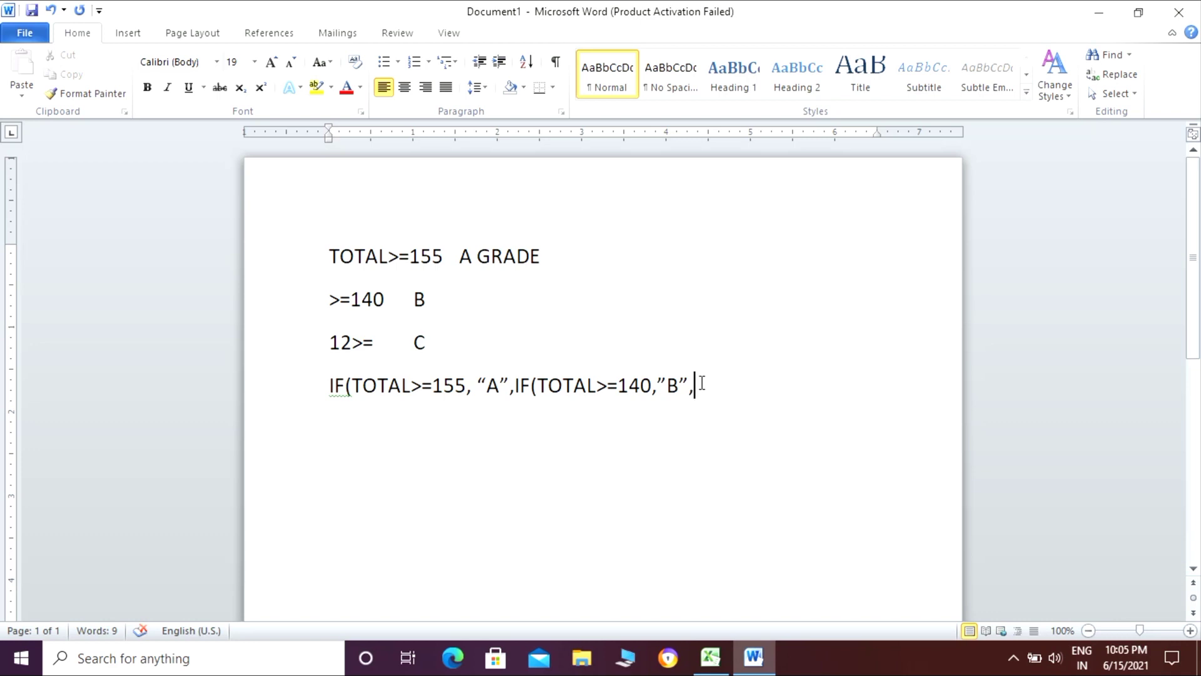
{"action": "type", "text": "IF(TOTAL>="}
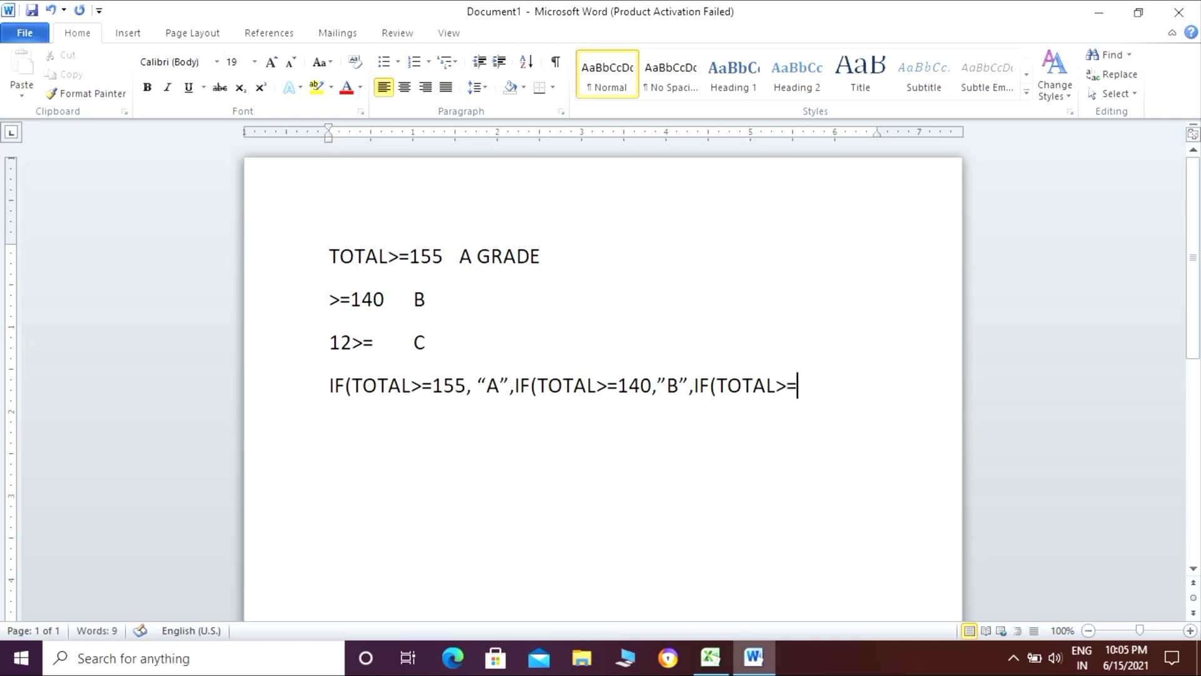
{"action": "type", "text": "120,”C”,\"C\",”C”,"}
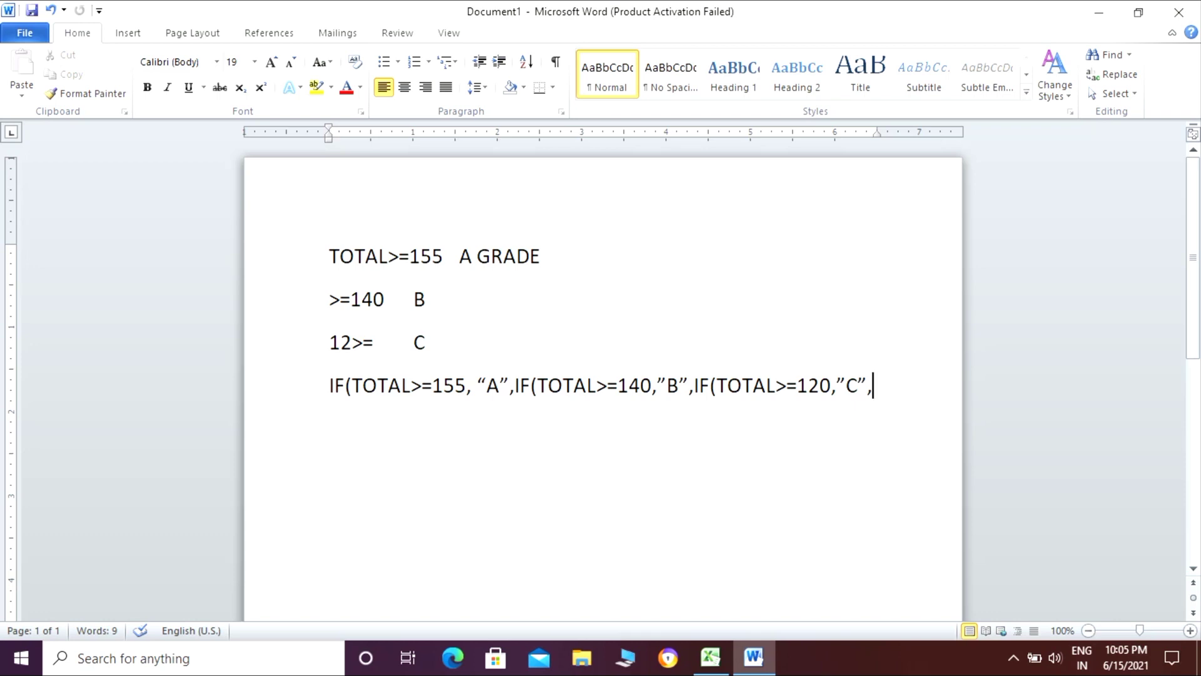
{"action": "double_click", "coordinate": [728, 380]}
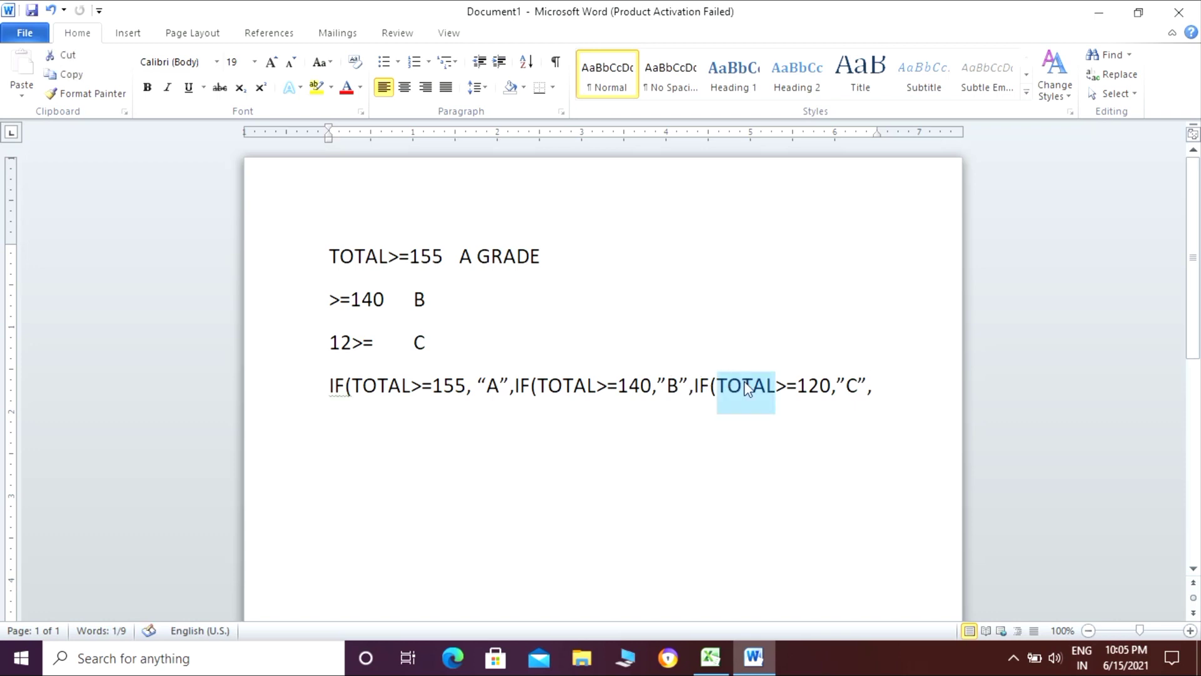
{"action": "left_click", "coordinate": [878, 381]}
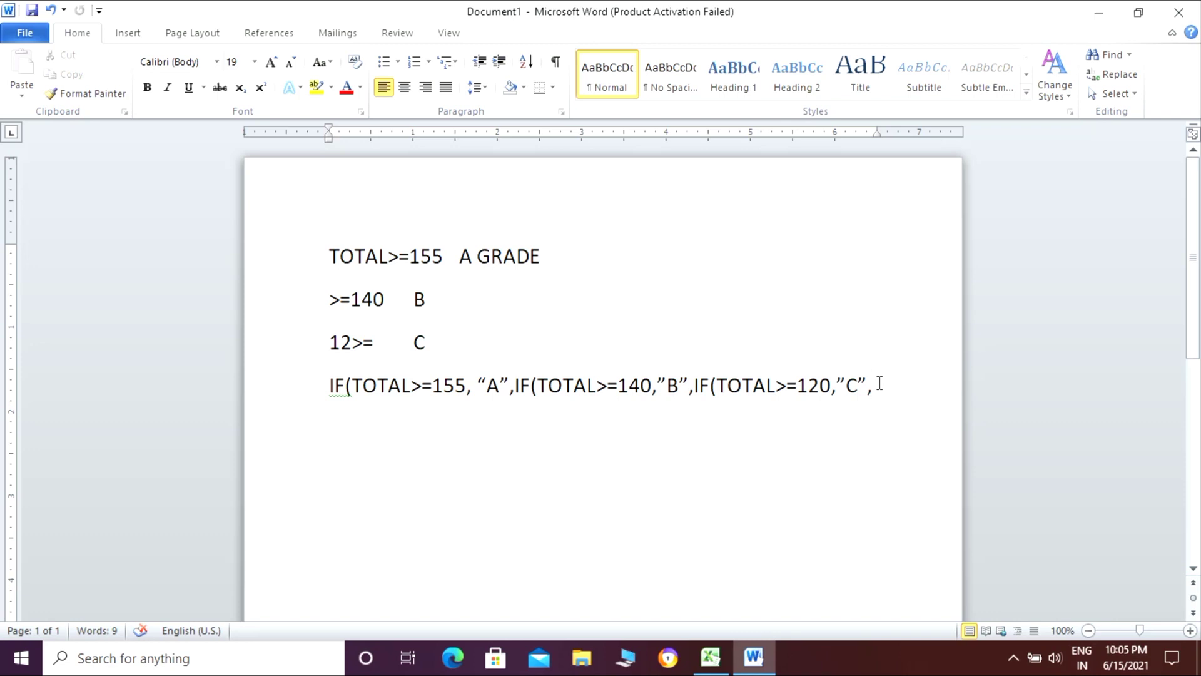
{"action": "type", "text": "\"D\""}
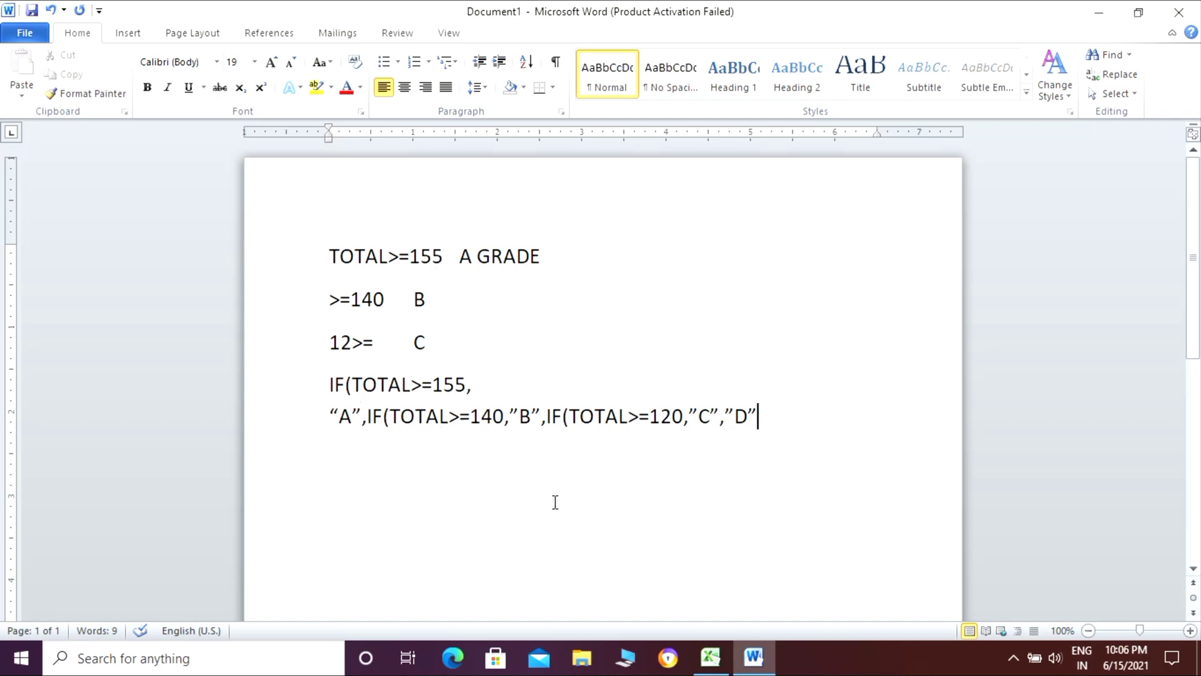
{"action": "type", "text": ")))"}
Switch back to the Excel mark list and start the grade formula in cell I4 with =IF(H4>=155,"A",.
{"action": "left_click", "coordinate": [711, 658]}
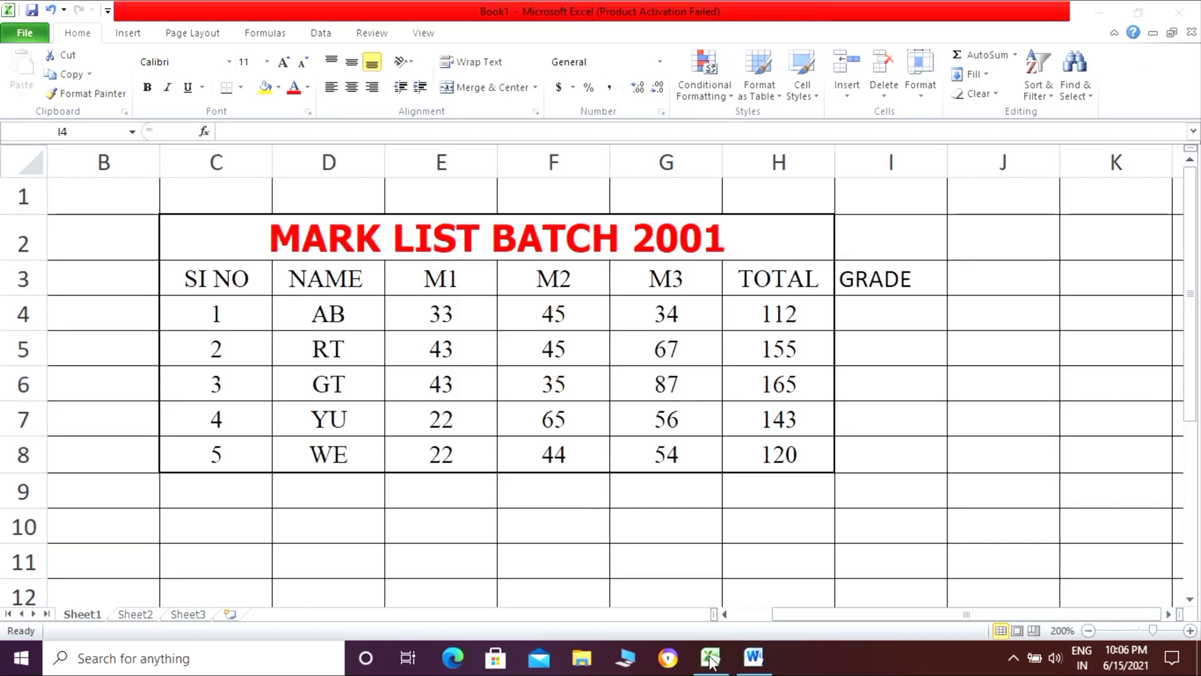
{"action": "left_click", "coordinate": [900, 306]}
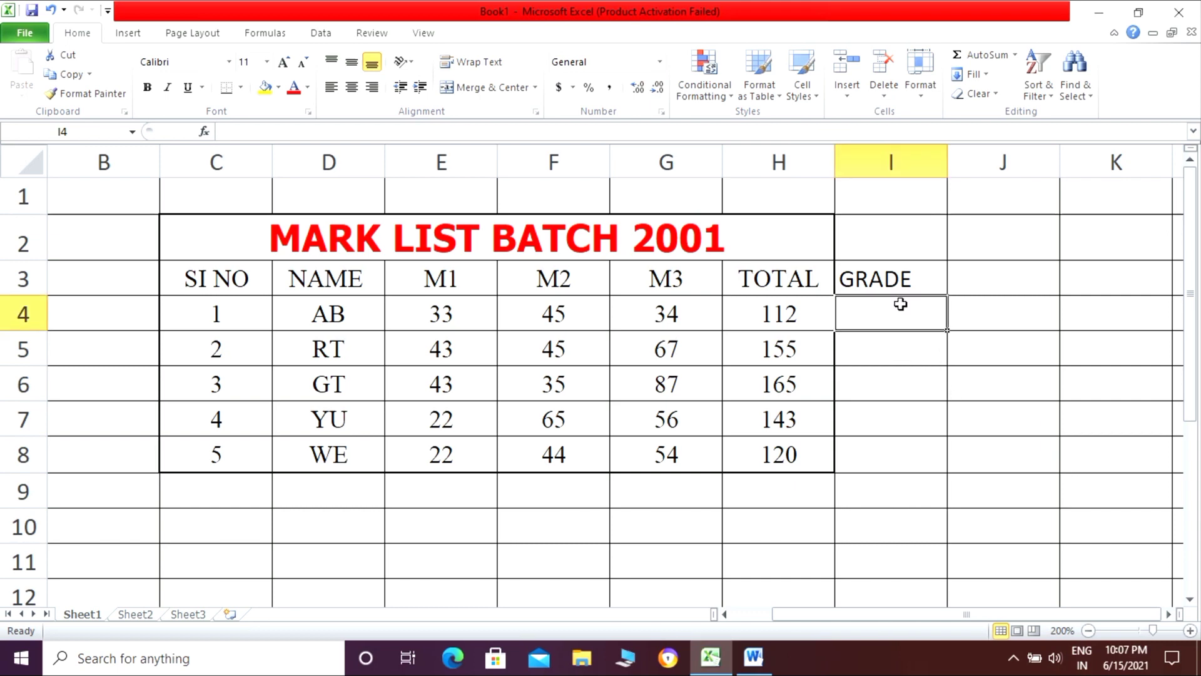
{"action": "type", "text": "=IF"}
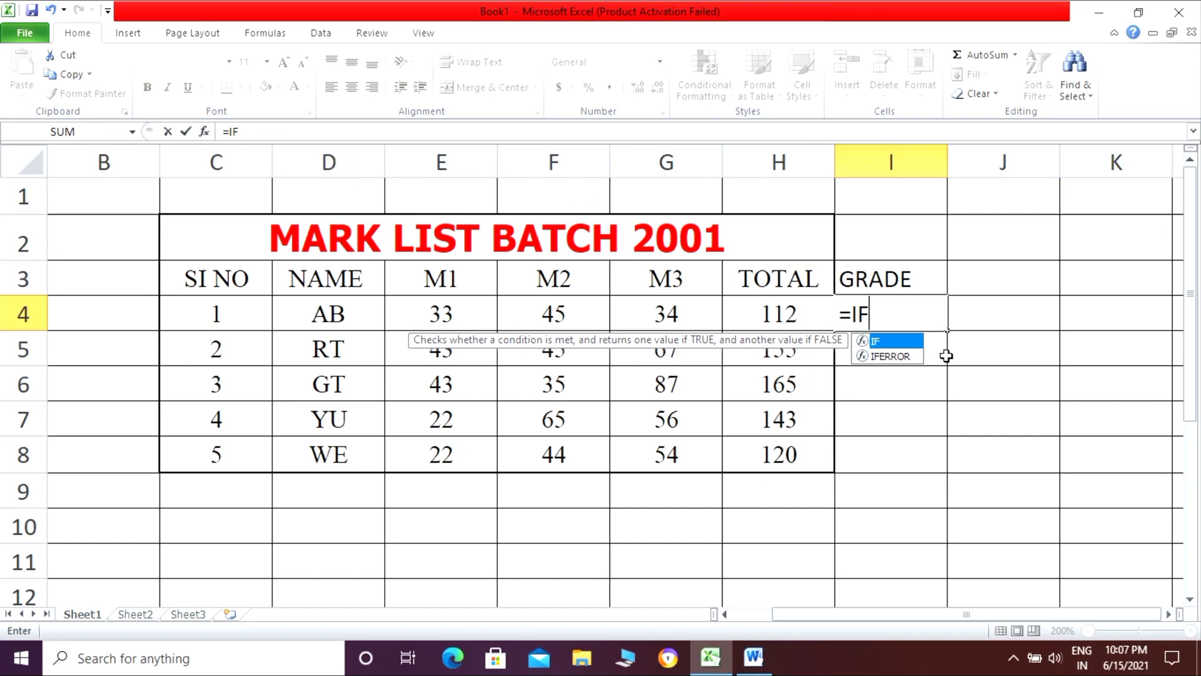
{"action": "type", "text": "("}
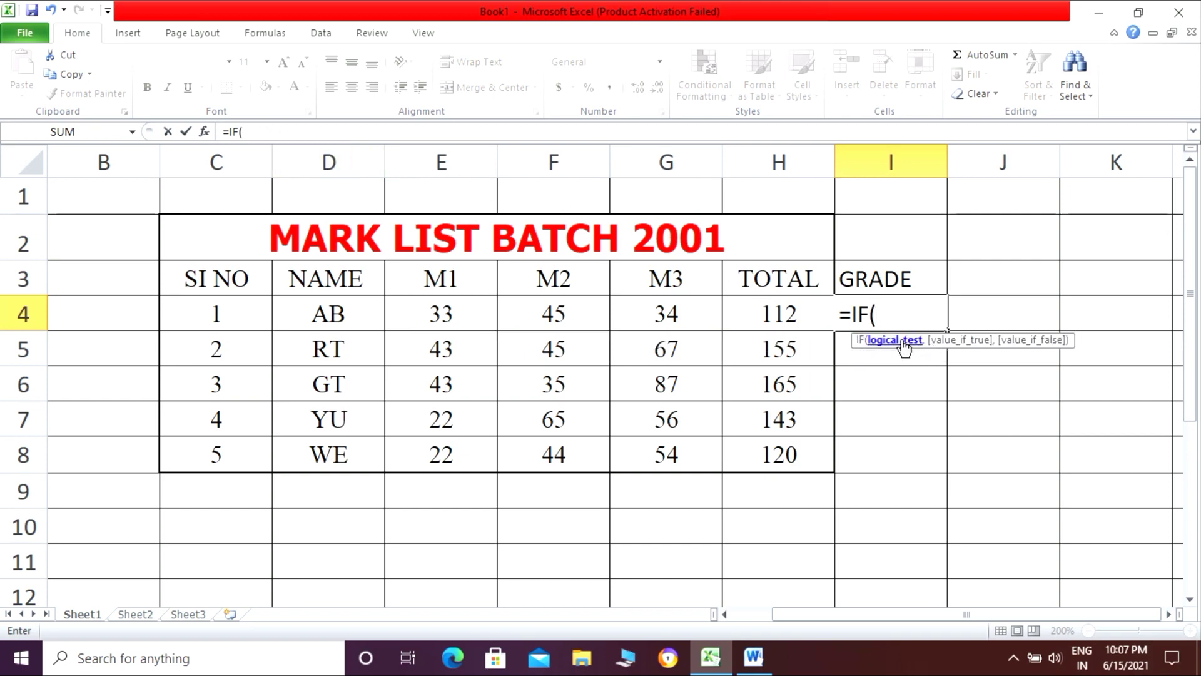
{"action": "left_click", "coordinate": [786, 316]}
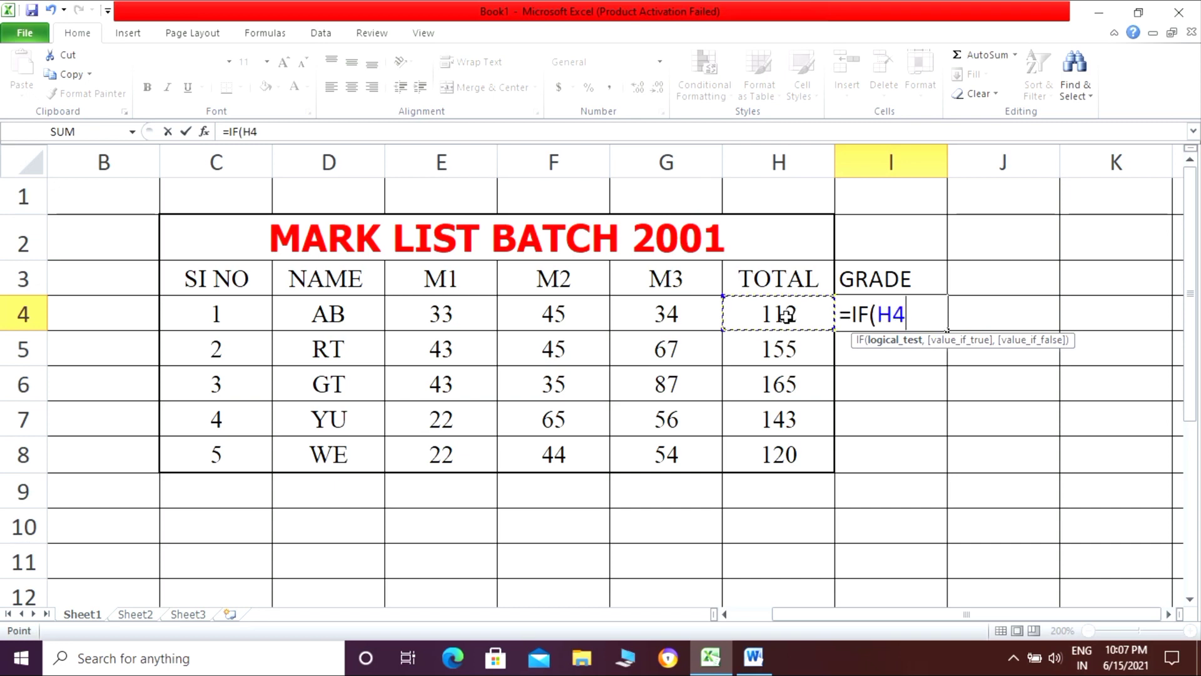
{"action": "type", "text": ">="}
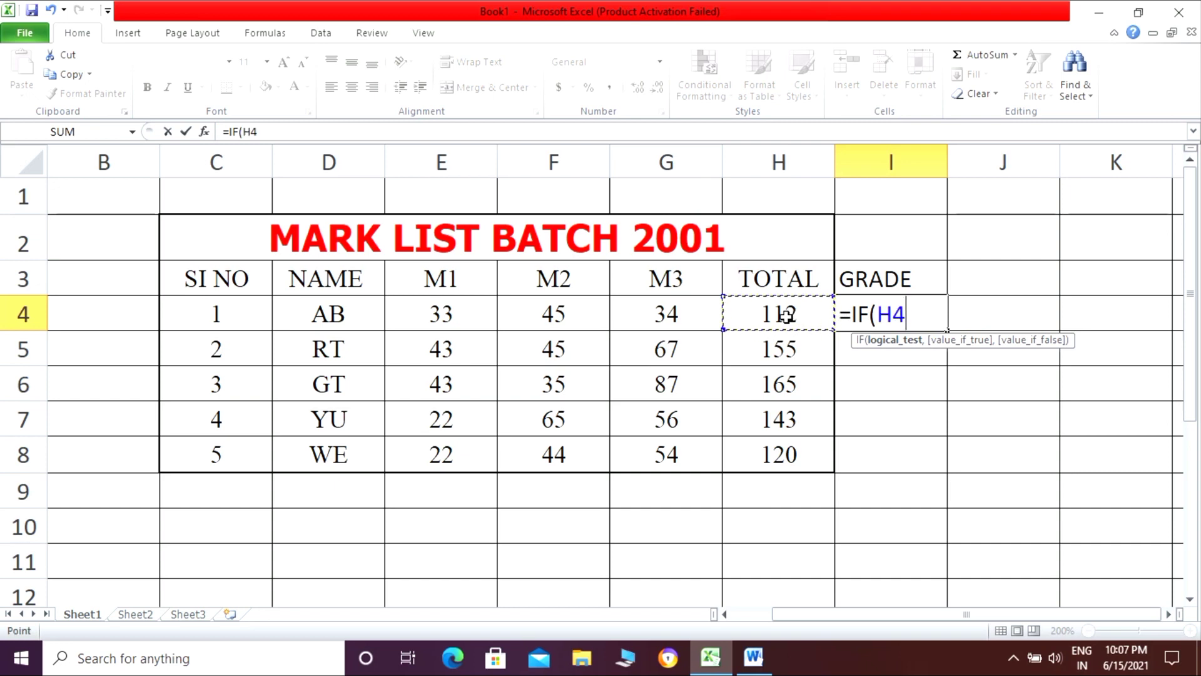
{"action": "type", "text": "155"}
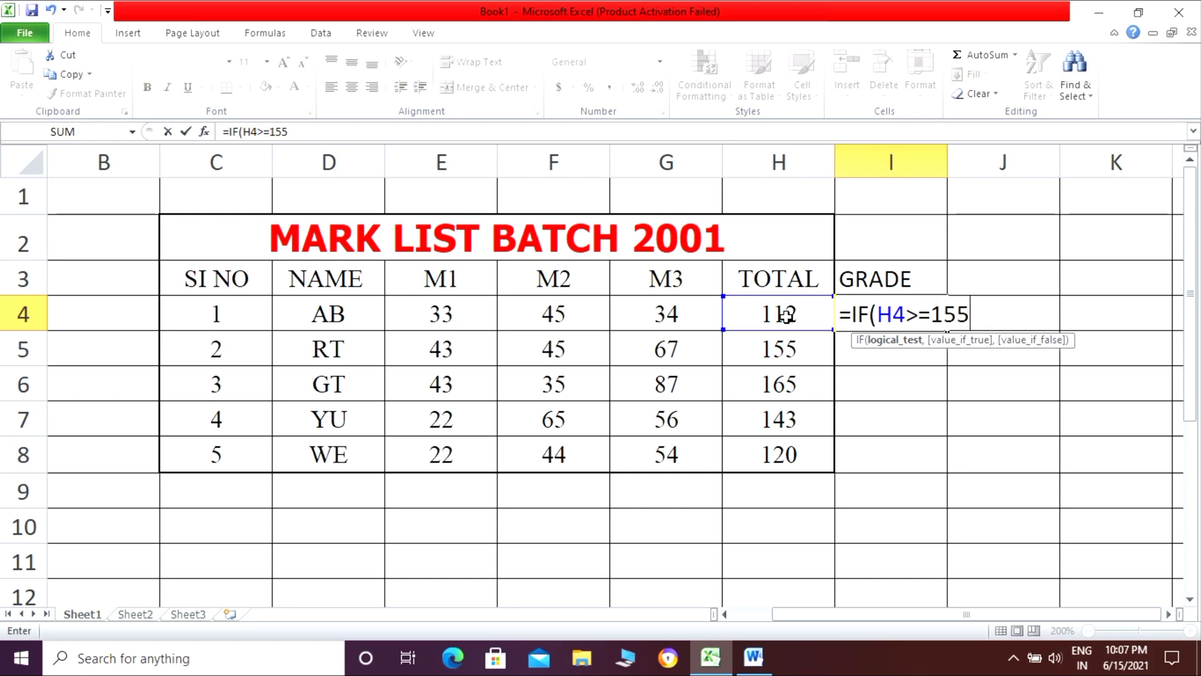
{"action": "type", "text": ","}
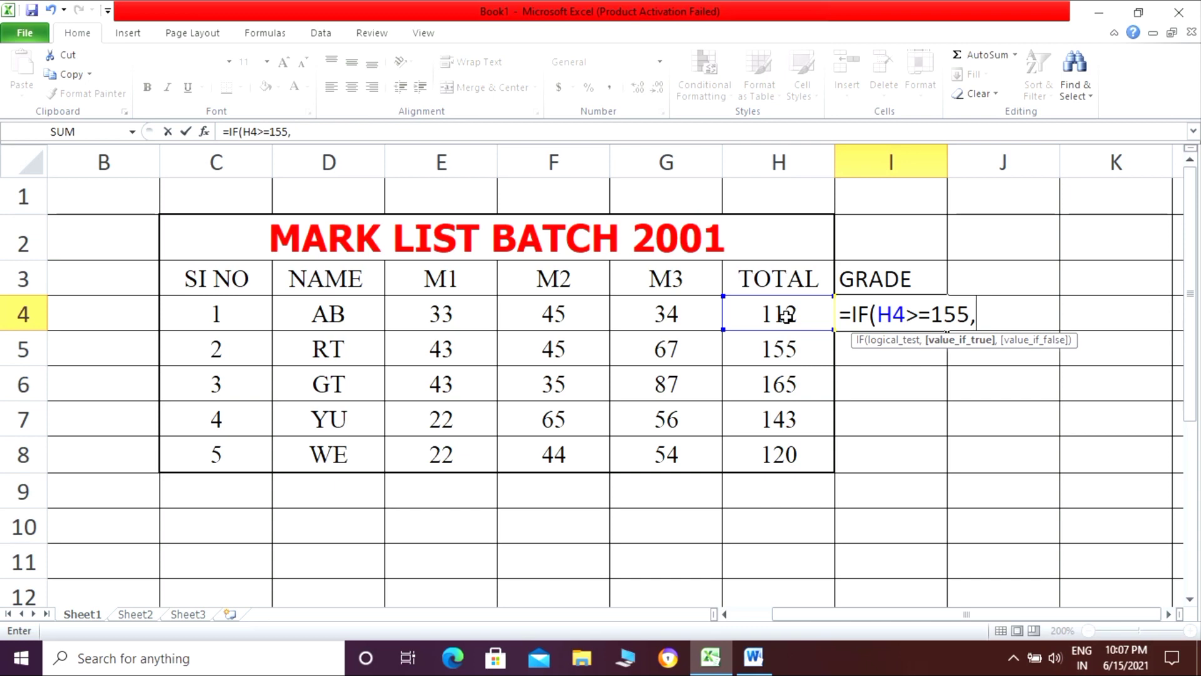
{"action": "type", "text": "\""}
{"action": "type", "text": "A\","}
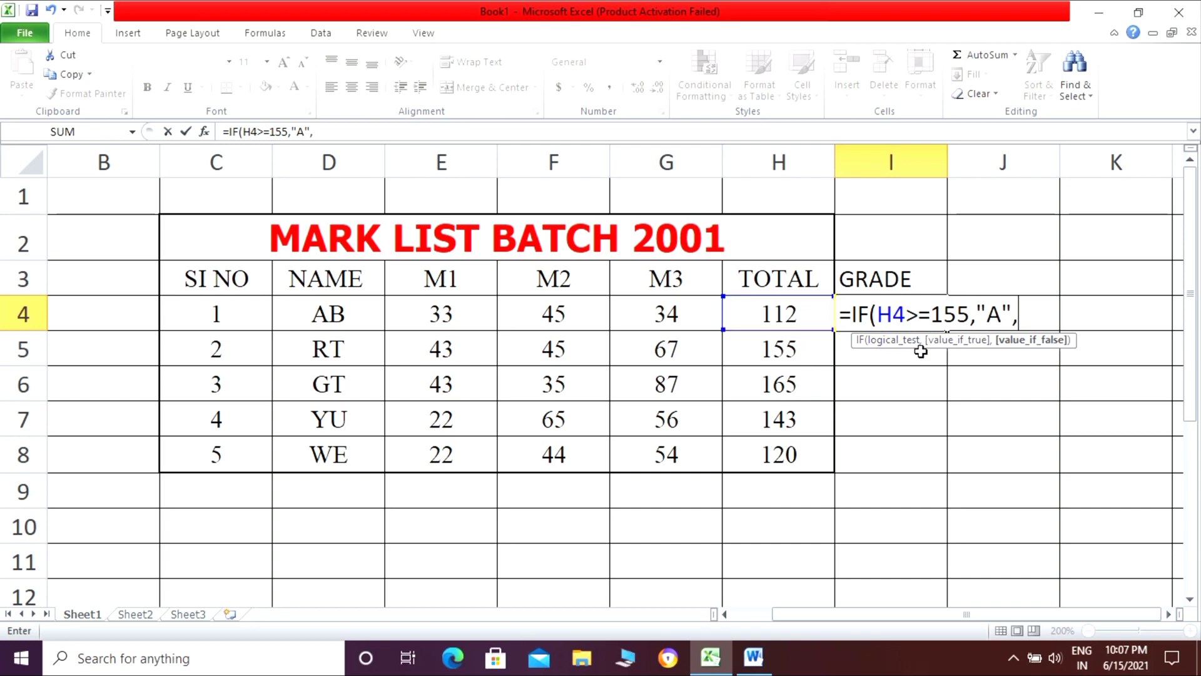
Add the nested condition for grade B to the formula in I4: IF(H4>=140,"B",.
{"action": "type", "text": "IF"}
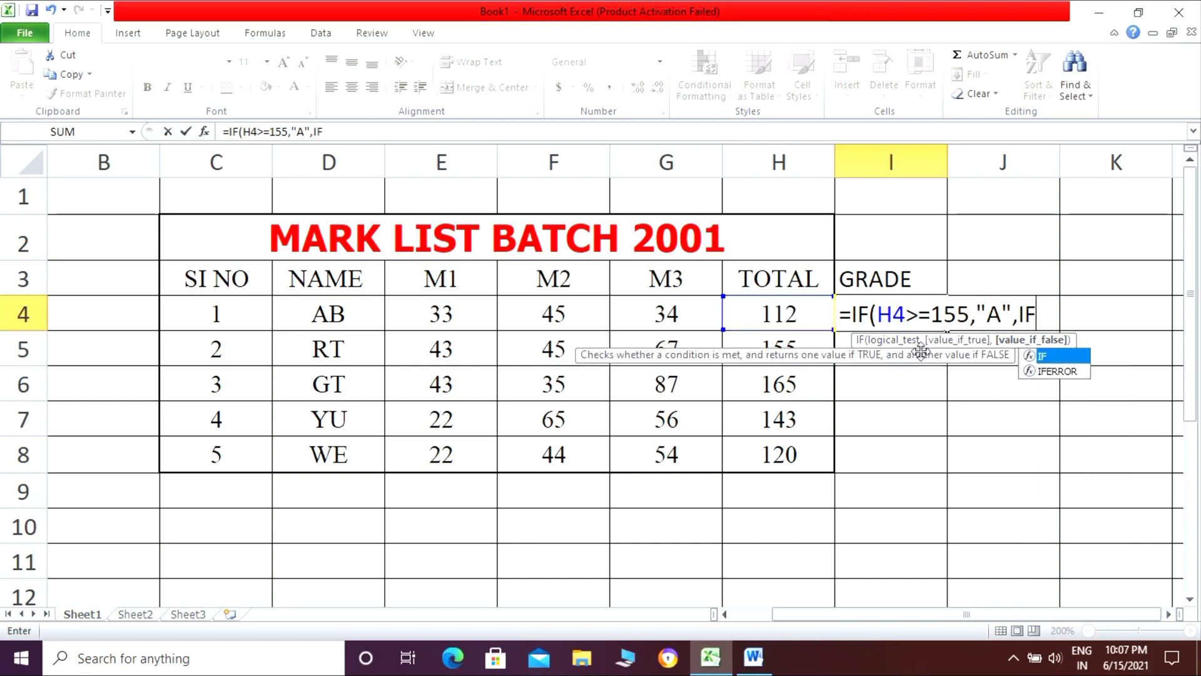
{"action": "type", "text": "("}
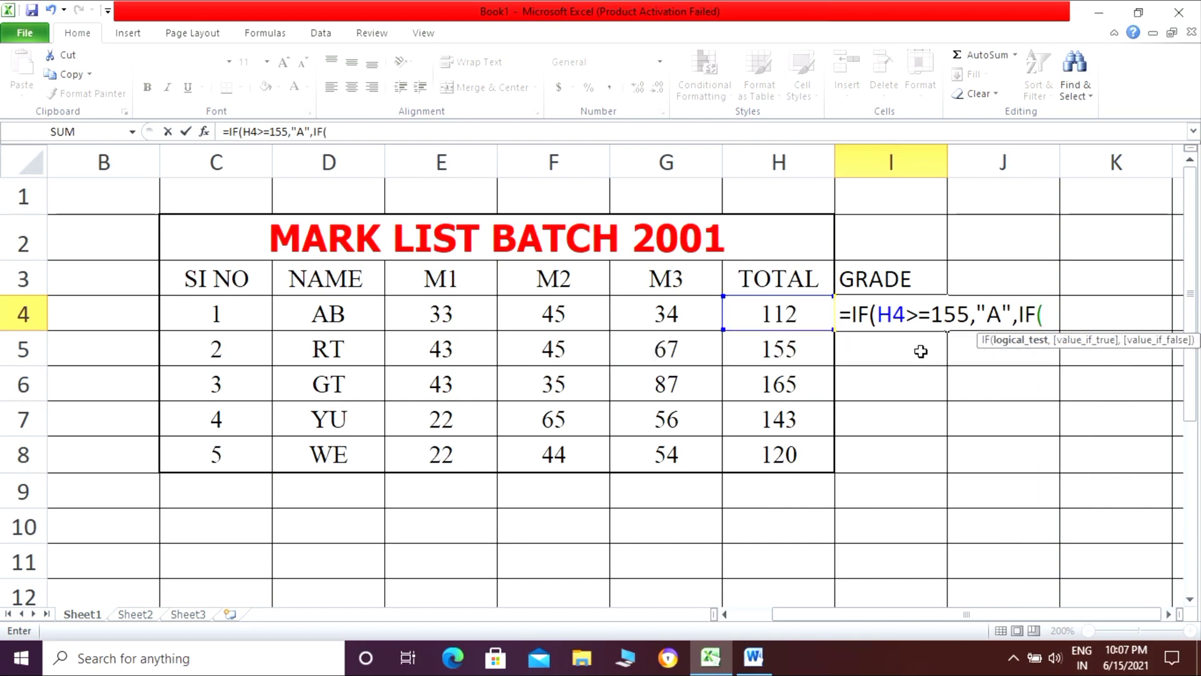
{"action": "left_click", "coordinate": [802, 319]}
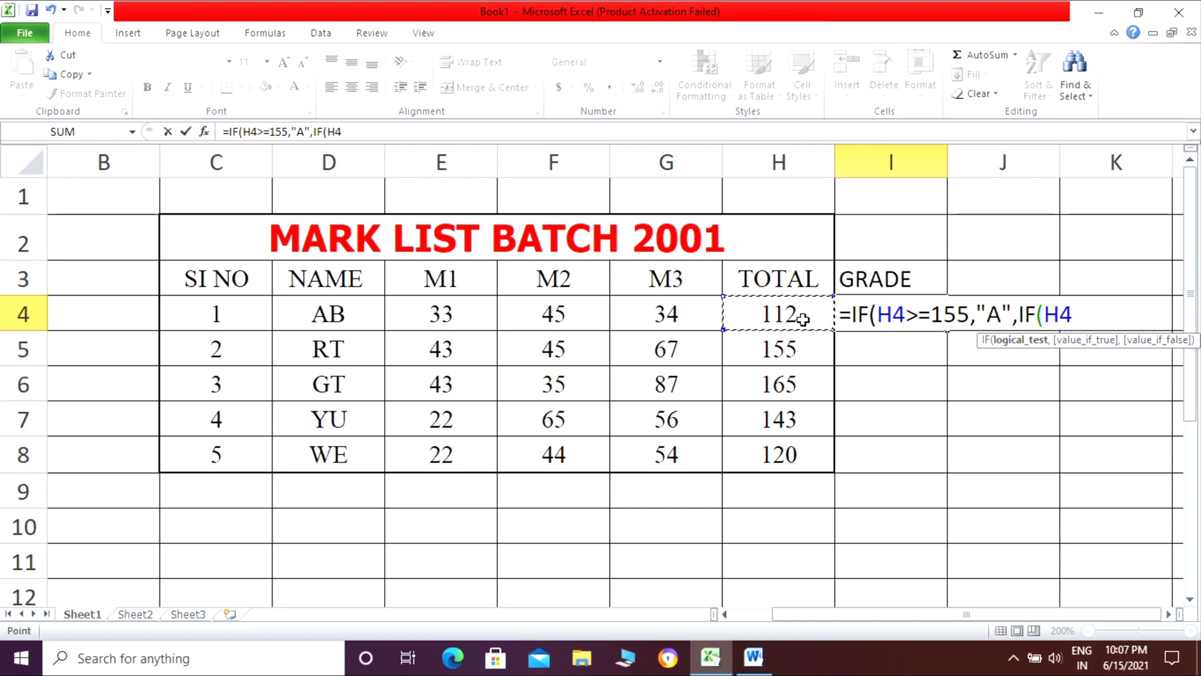
{"action": "type", "text": ">=140"}
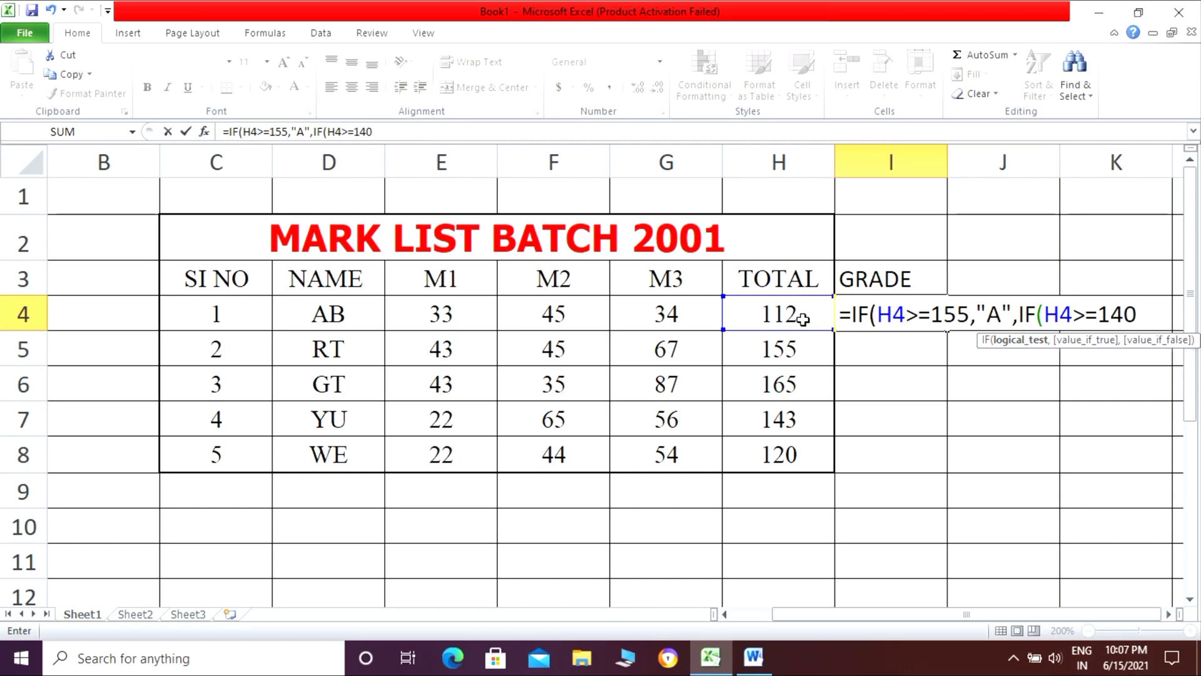
{"action": "type", "text": ","}
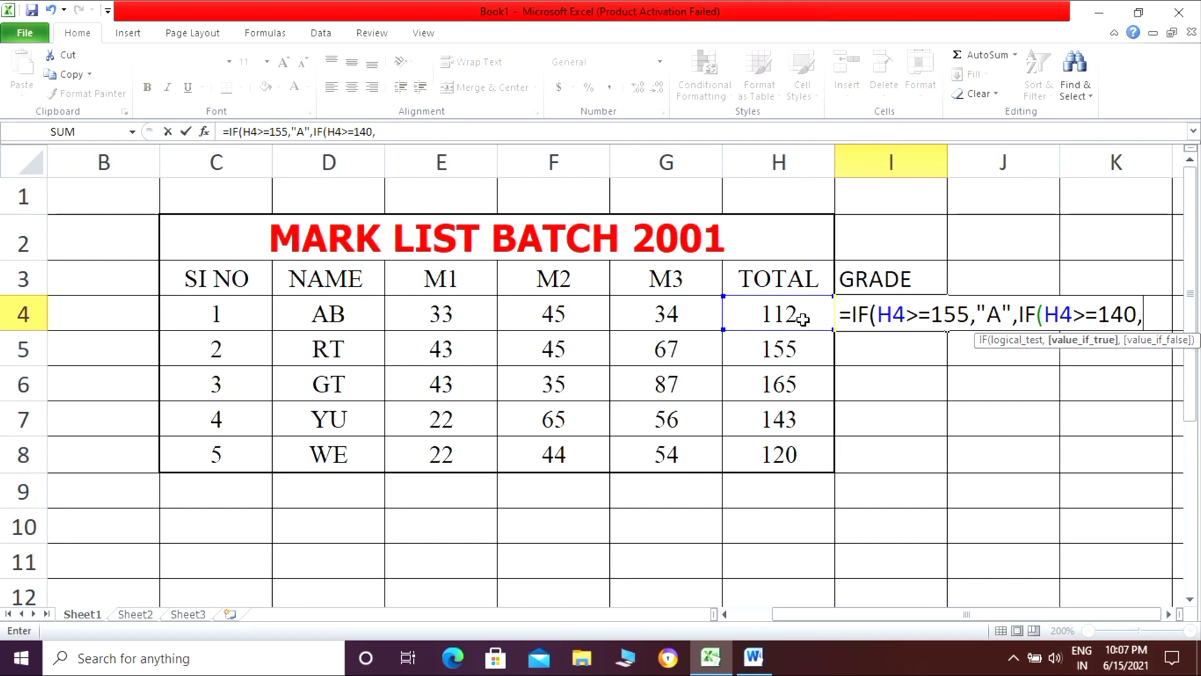
{"action": "type", "text": "\"B\","}
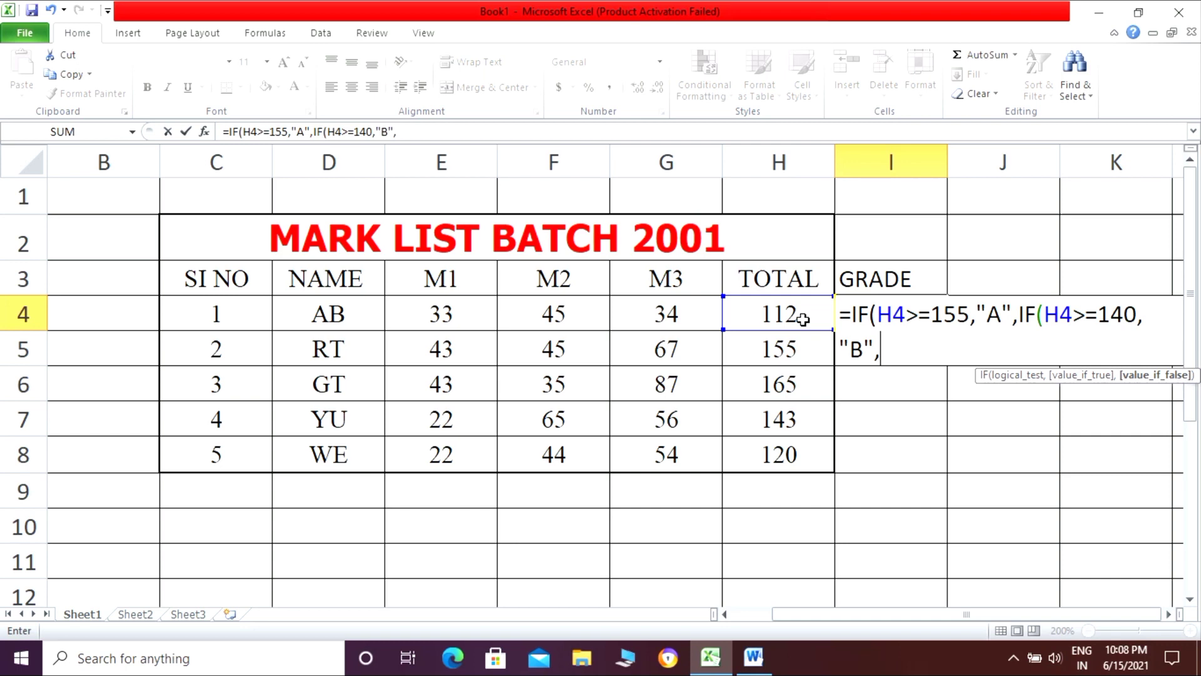
Add the nested condition for grade C to the formula in I4: IF(H4>=120,"C",.
{"action": "type", "text": "IF"}
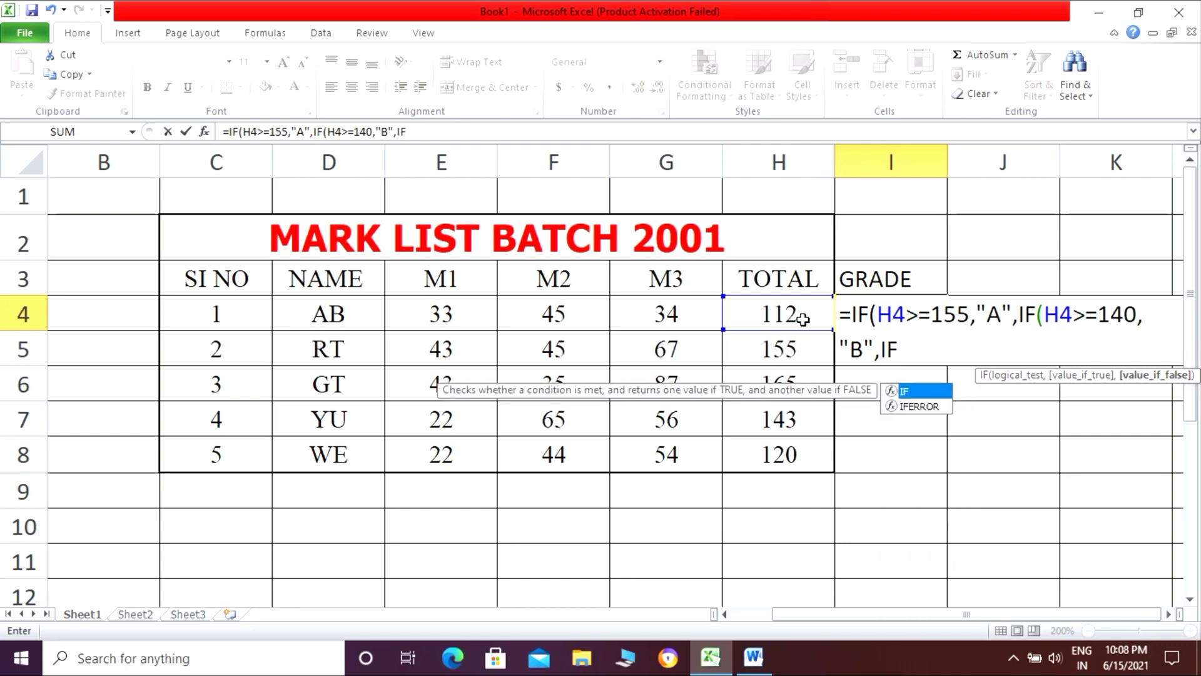
{"action": "type", "text": "("}
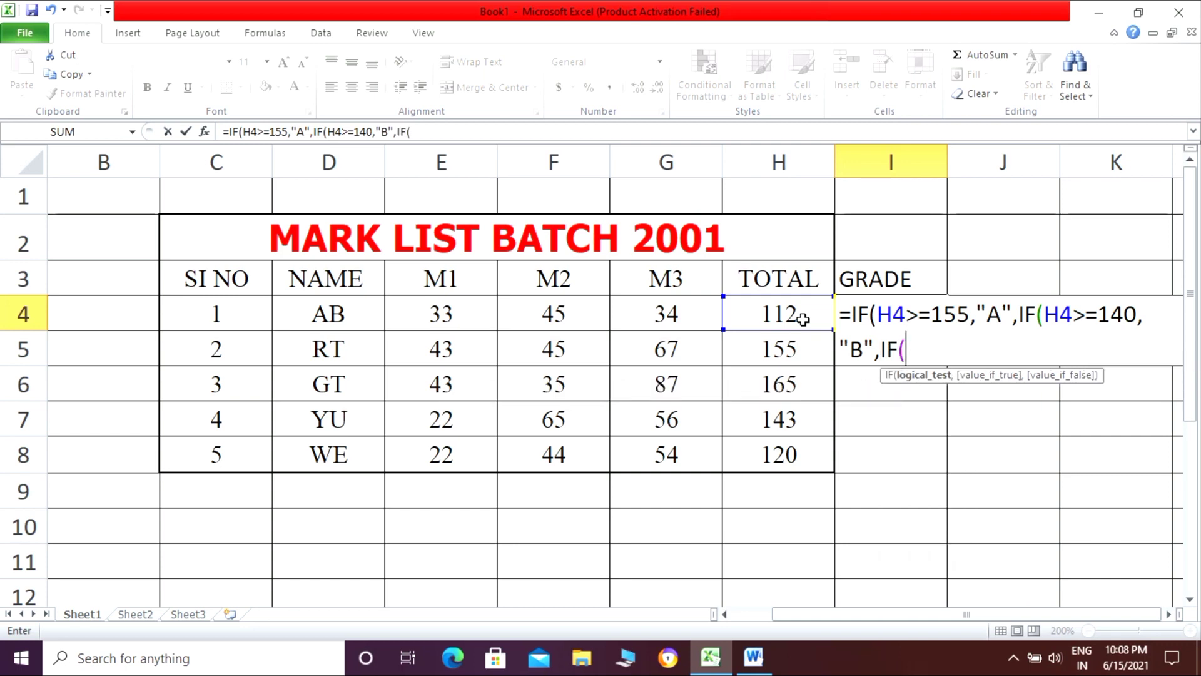
{"action": "left_click", "coordinate": [793, 309]}
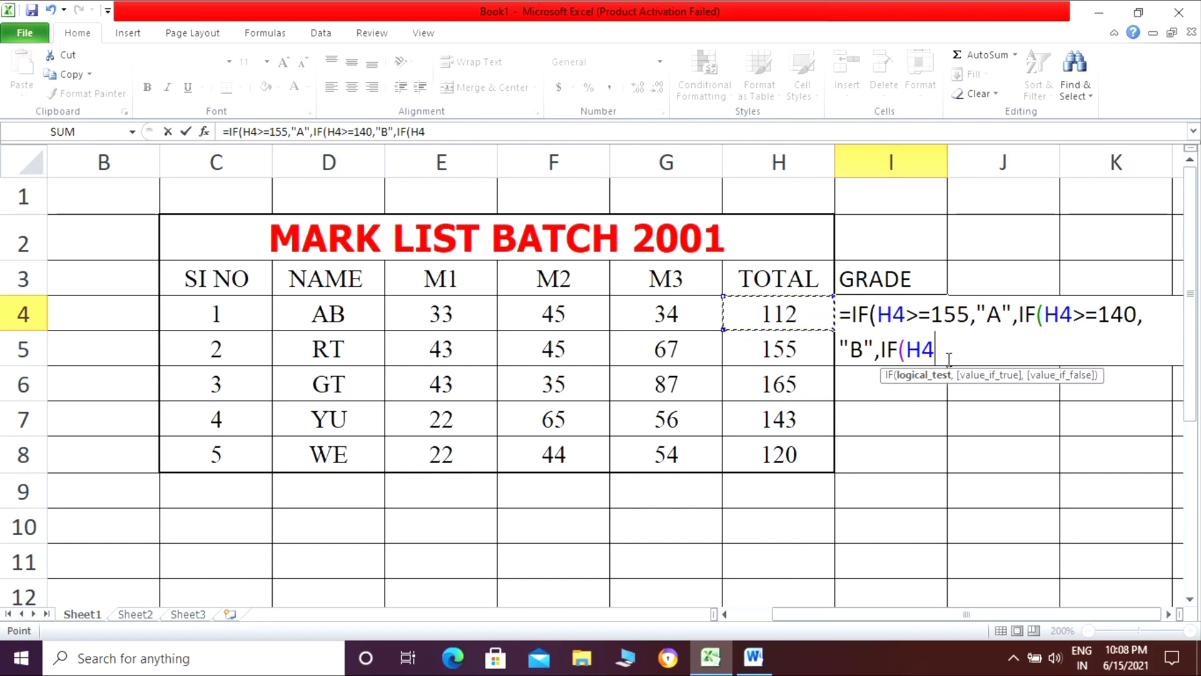
{"action": "type", "text": ">=120"}
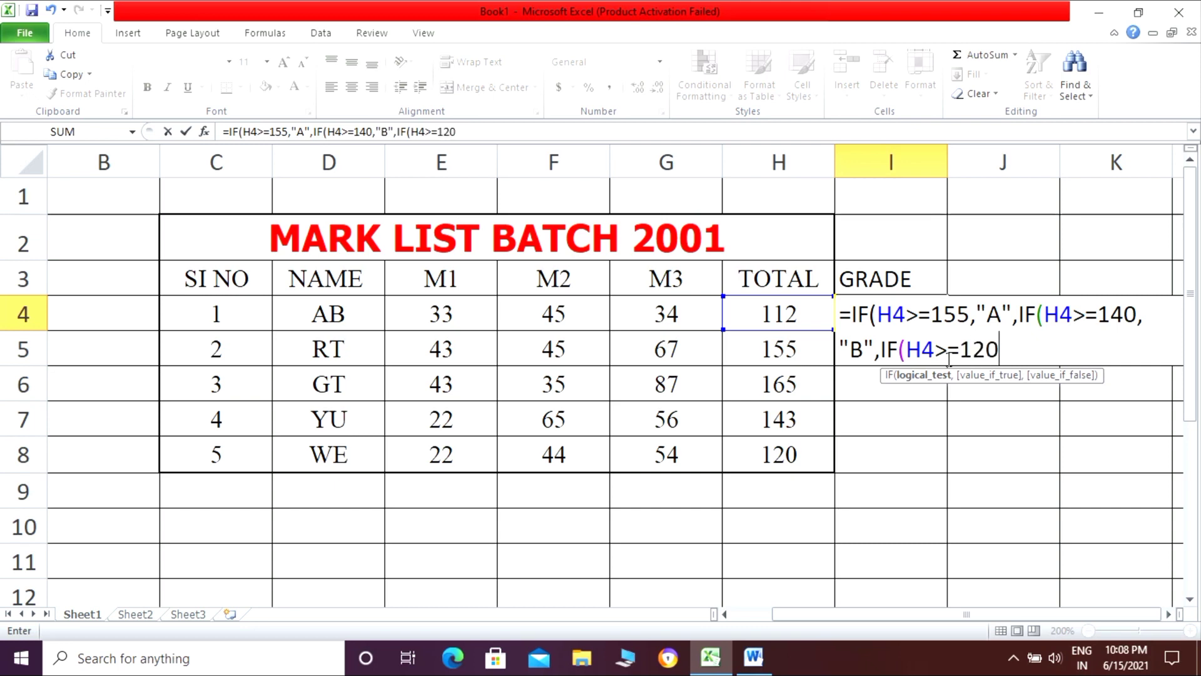
{"action": "type", "text": ","}
{"action": "type", "text": "\"C"}
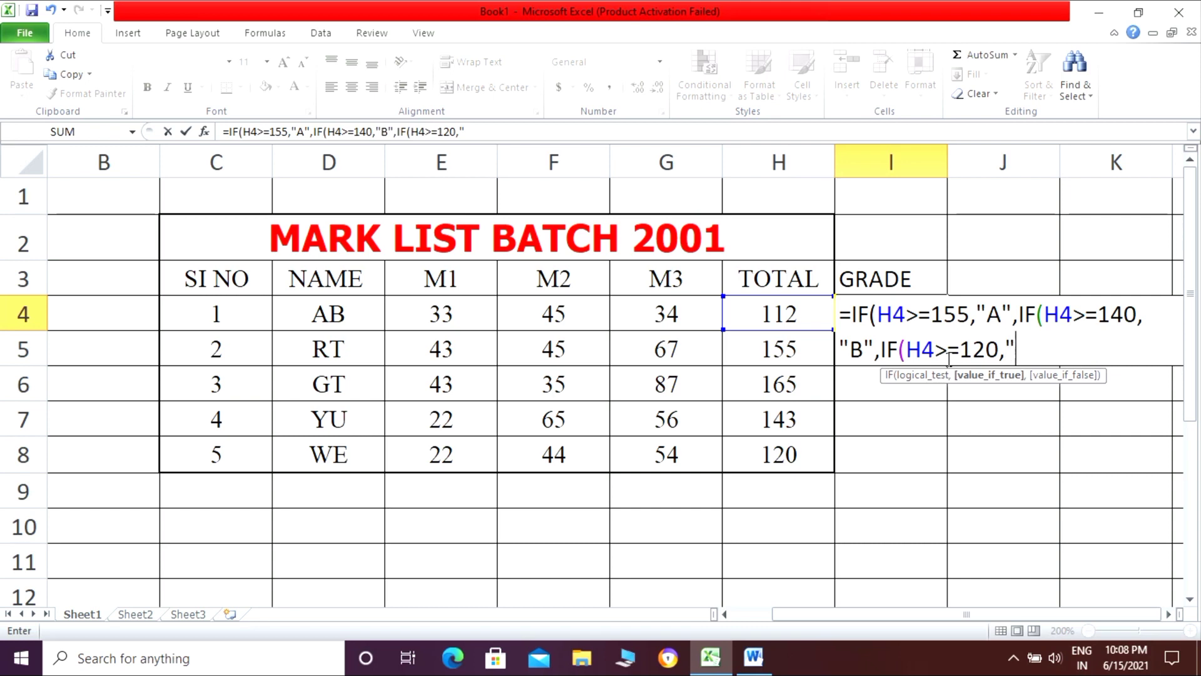
{"action": "type", "text": "\","}
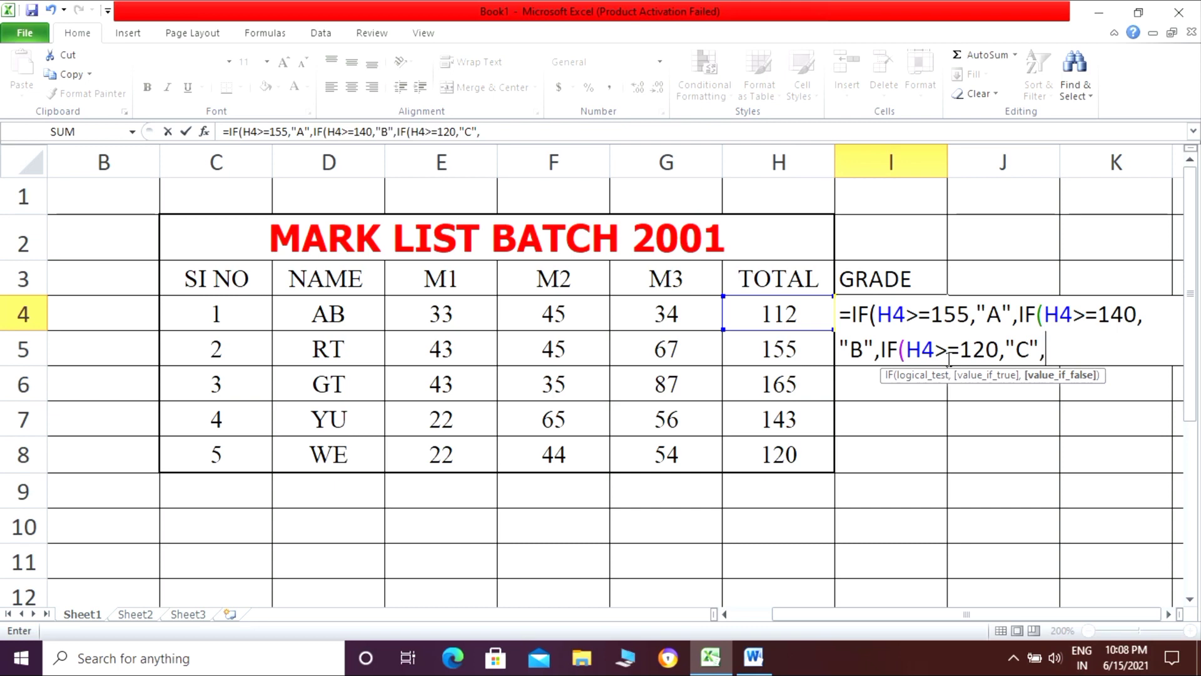
Complete the formula in I4 with the fallback grade "D" and three closing parentheses, and enter it.
{"action": "type", "text": "\""}
{"action": "type", "text": "D\""}
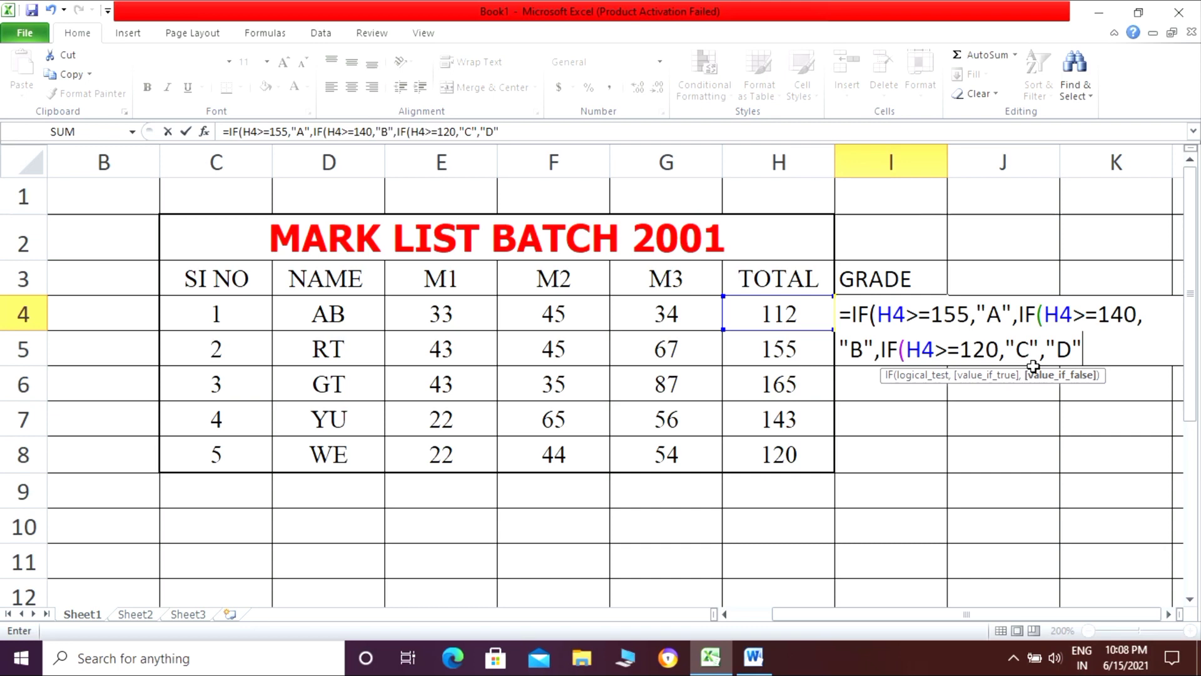
{"action": "type", "text": ")))"}
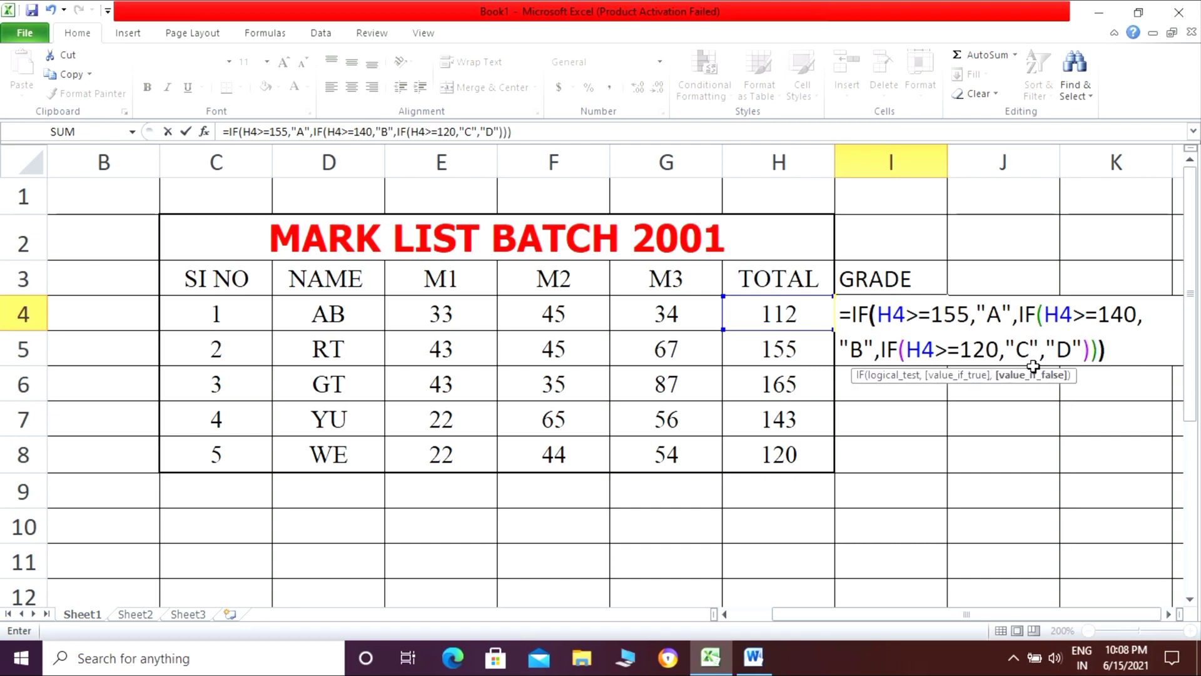
{"action": "key", "text": "Return"}
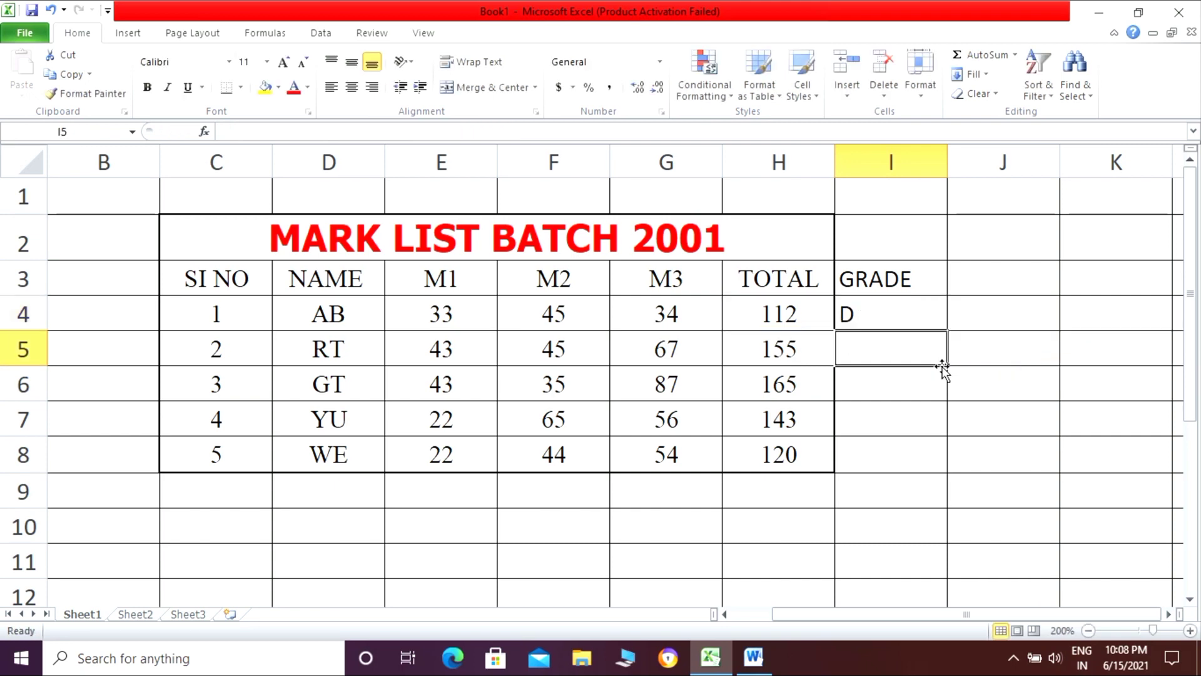
Fill the grade formula from I4 down through I8 for the remaining students.
{"action": "left_click", "coordinate": [918, 320]}
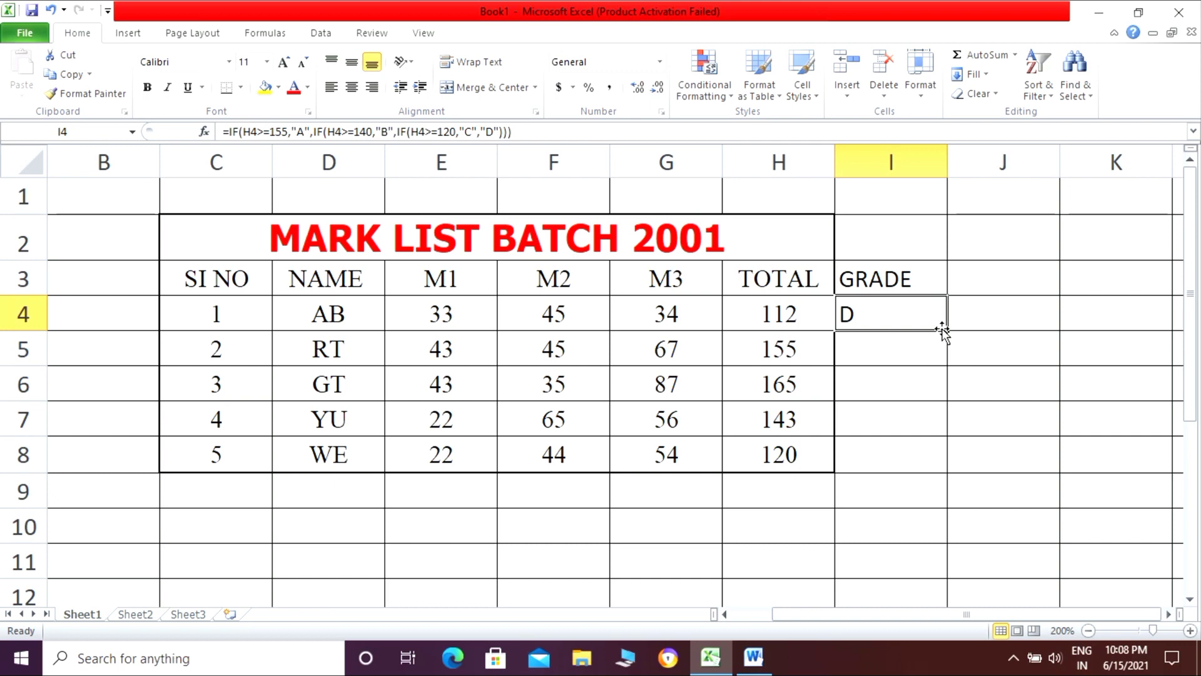
{"action": "left_click_drag", "start_coordinate": [945, 330], "coordinate": [927, 465]}
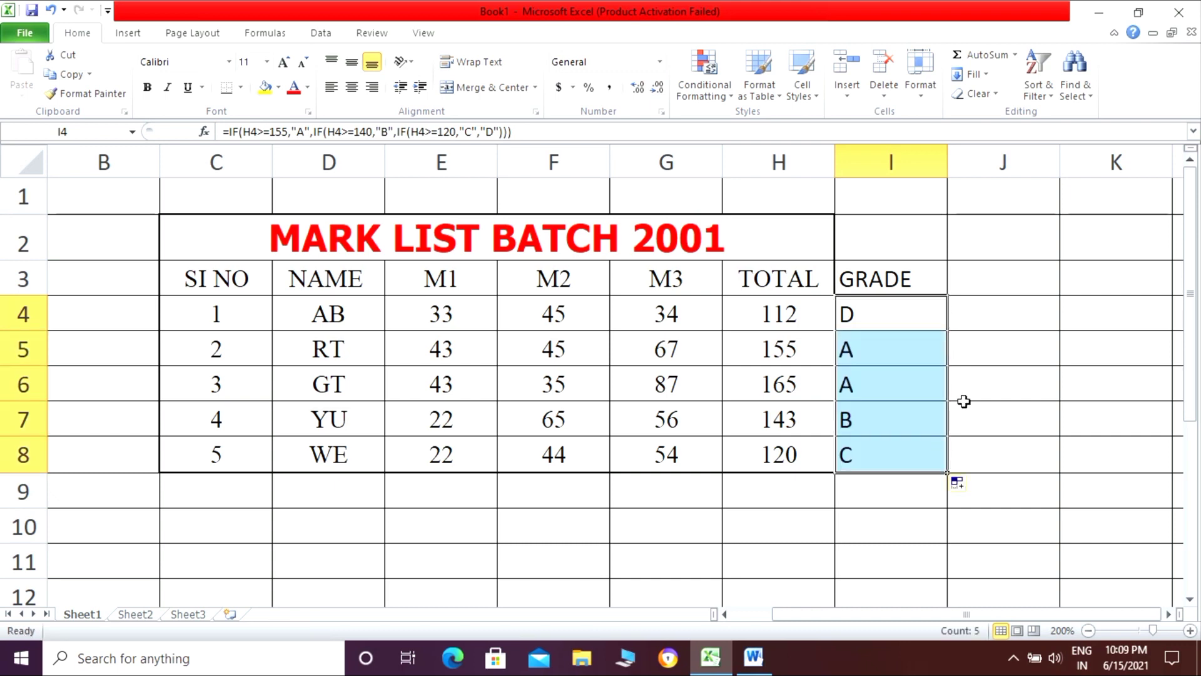
{"action": "left_click", "coordinate": [977, 353]}
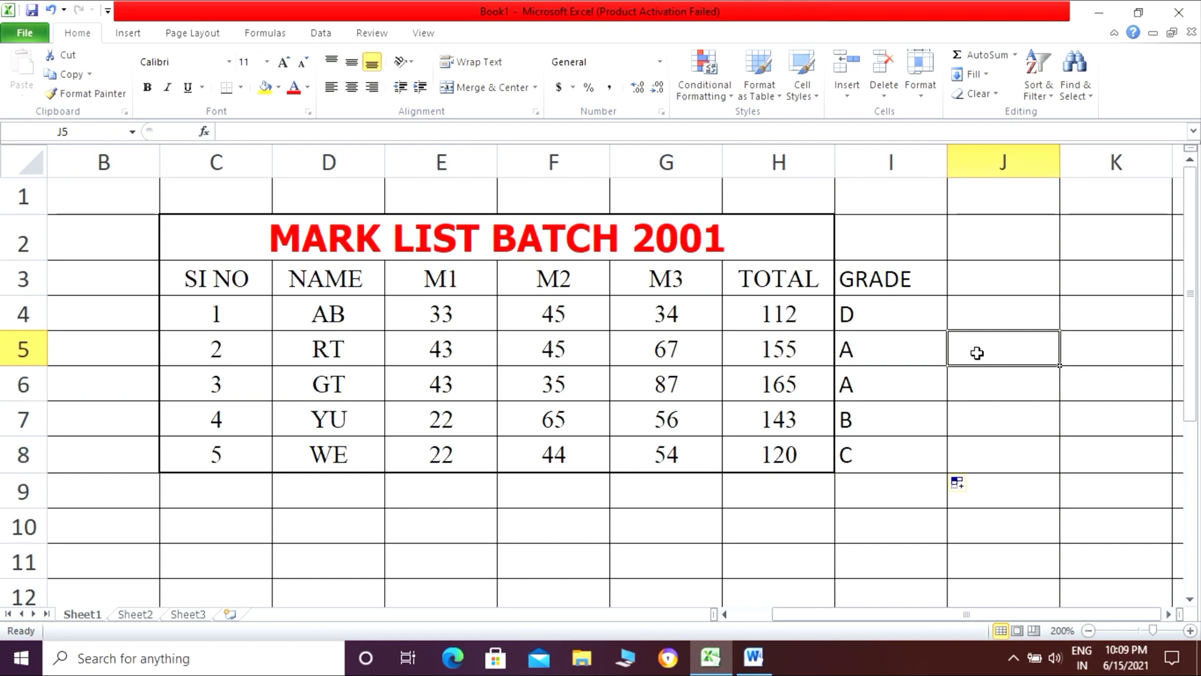
Compare the grade and total cells of the second and third students to check the copied formula.
{"action": "left_click", "coordinate": [901, 351]}
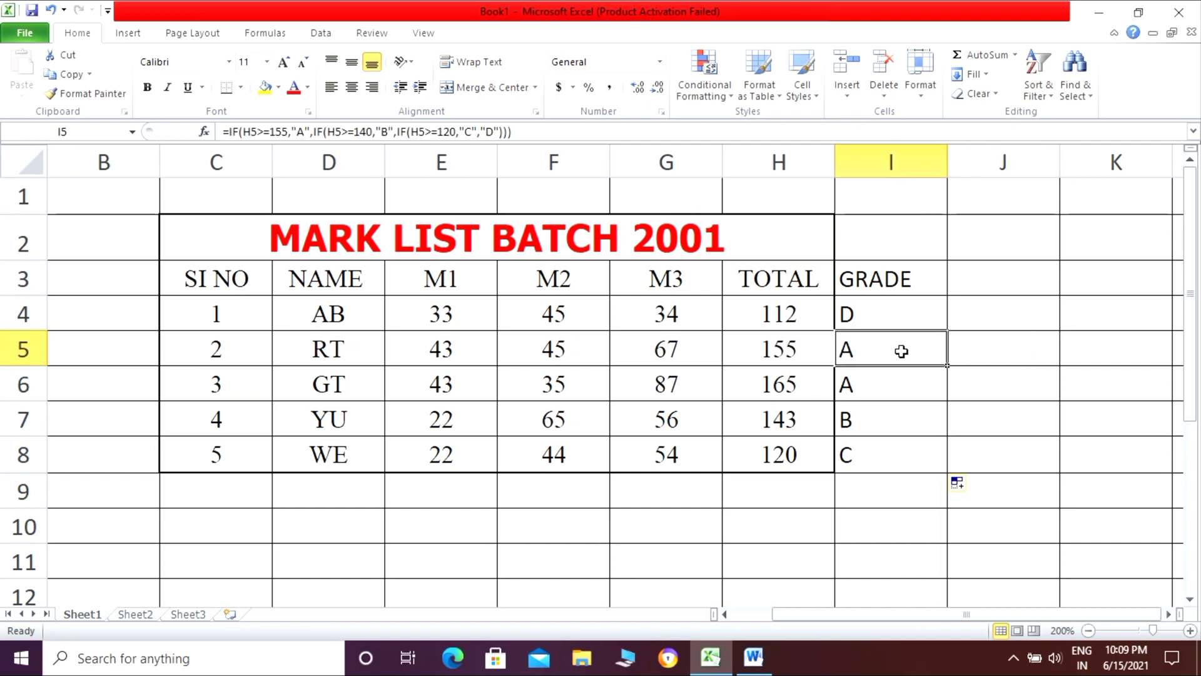
{"action": "left_click", "coordinate": [826, 345]}
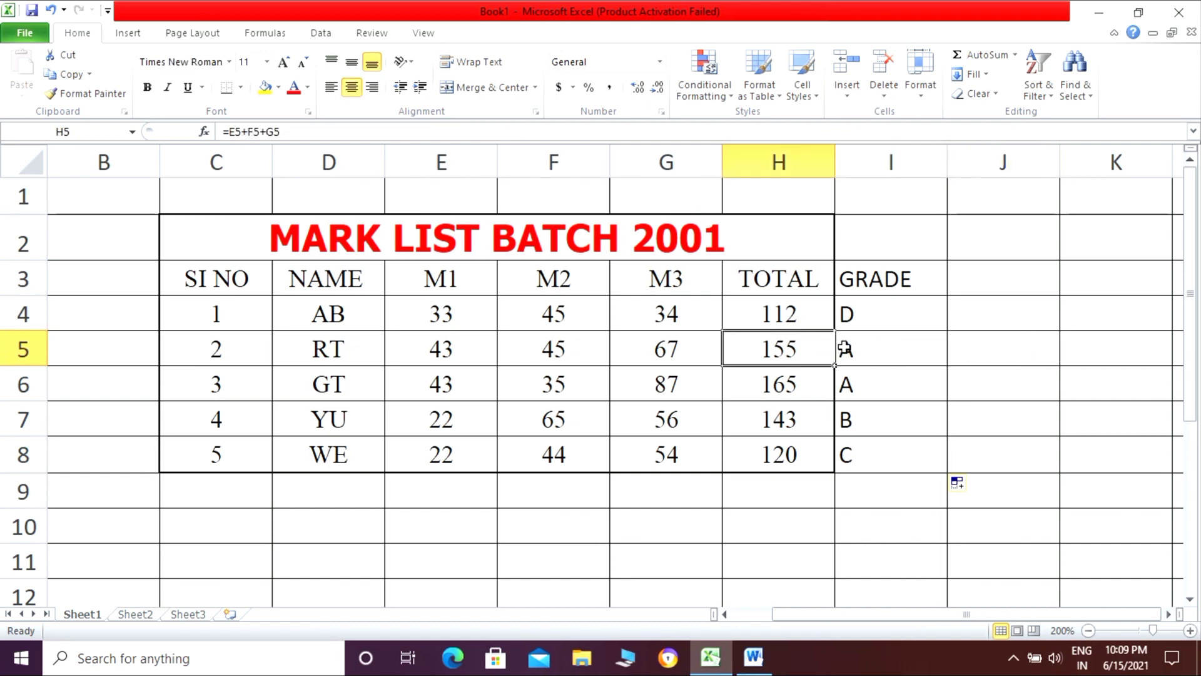
{"action": "left_click", "coordinate": [863, 348]}
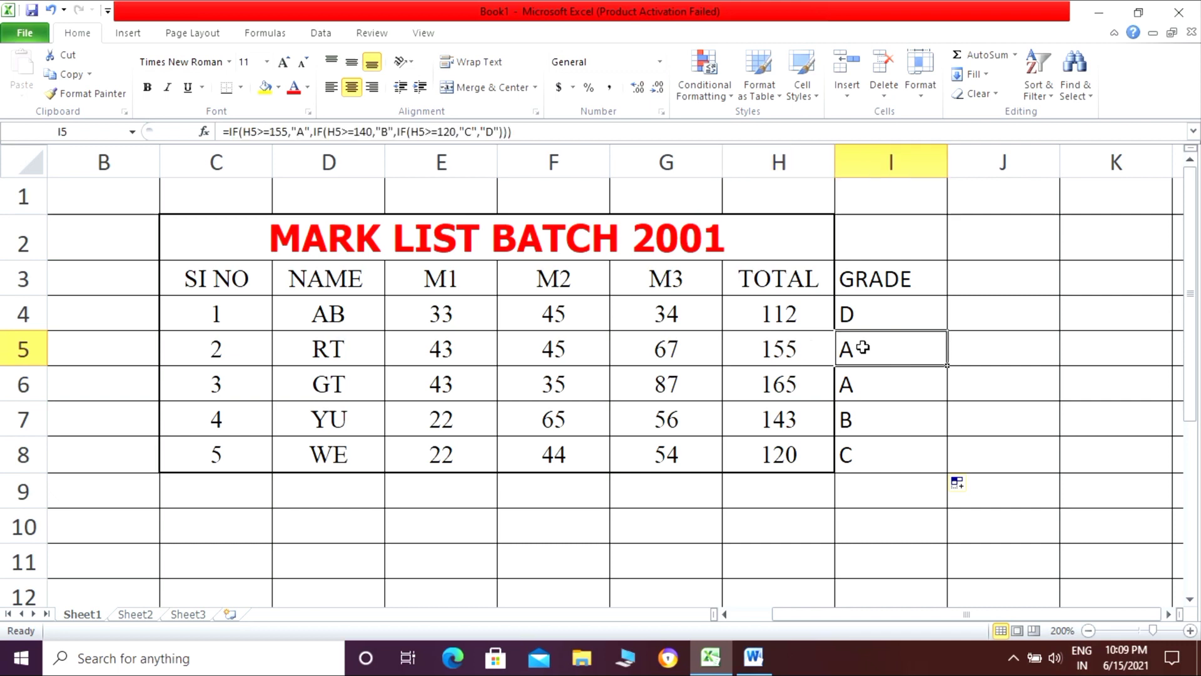
{"action": "left_click", "coordinate": [817, 392]}
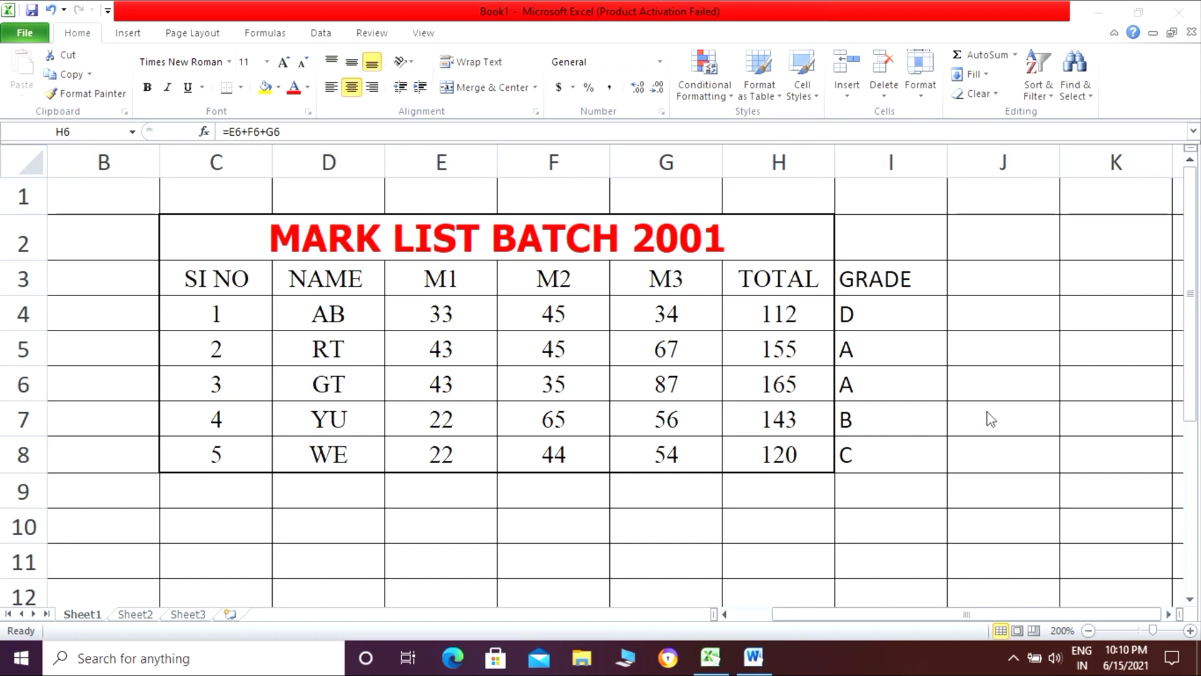
Insert an AutoSum of the TOTAL column, H4:H8, in cell H9 below the mark list.
{"action": "left_click", "coordinate": [730, 498]}
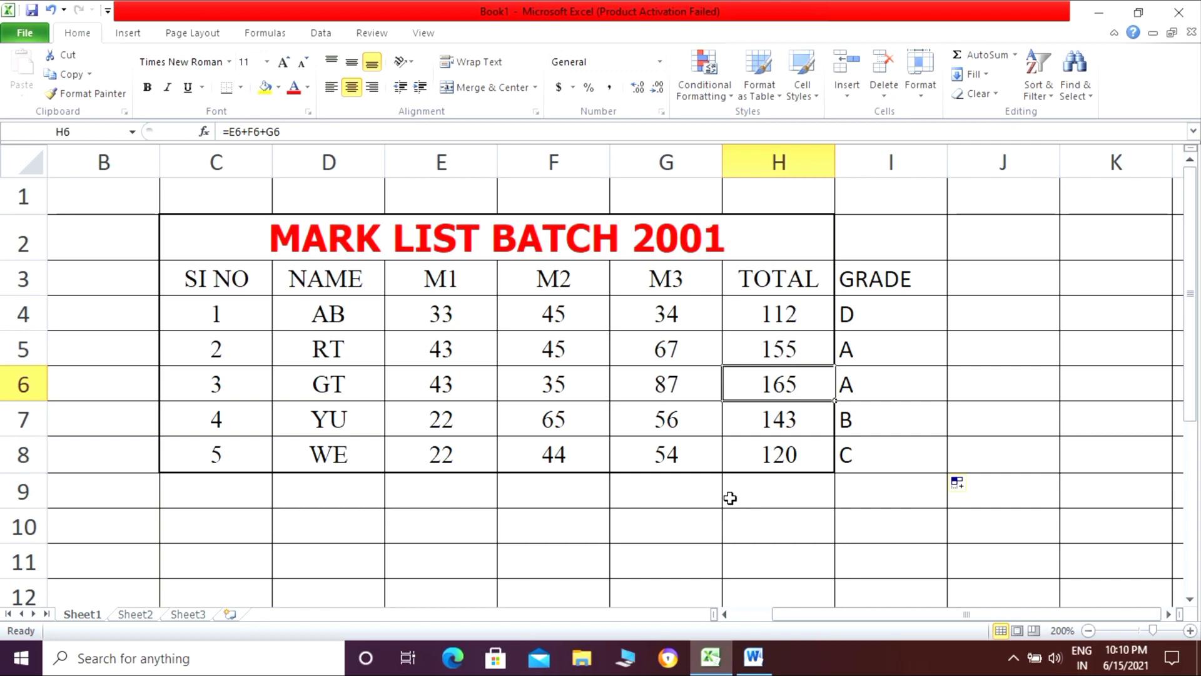
{"action": "left_click", "coordinate": [730, 498]}
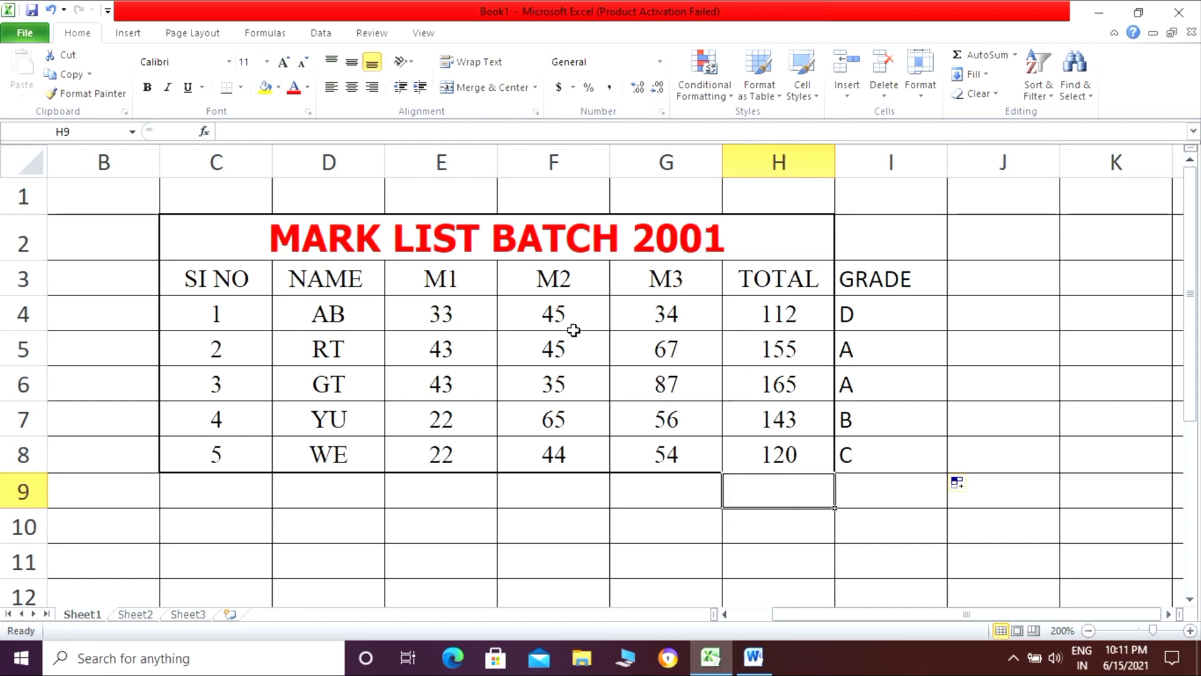
{"action": "left_click", "coordinate": [270, 33]}
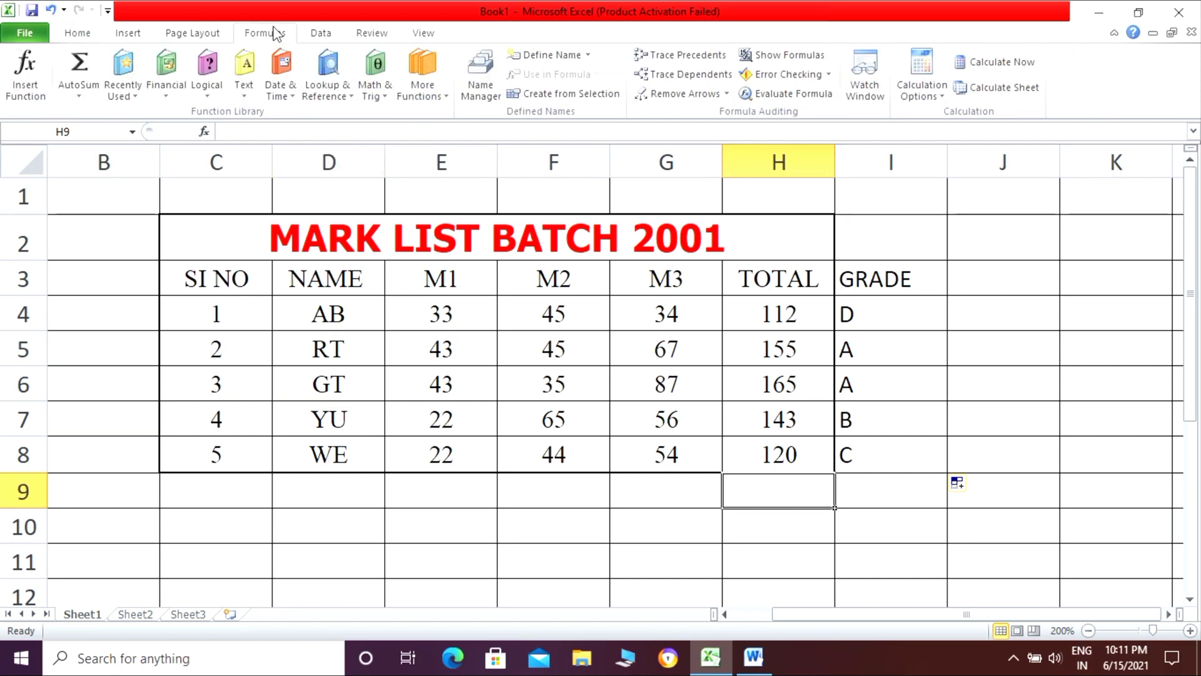
{"action": "left_click", "coordinate": [83, 93]}
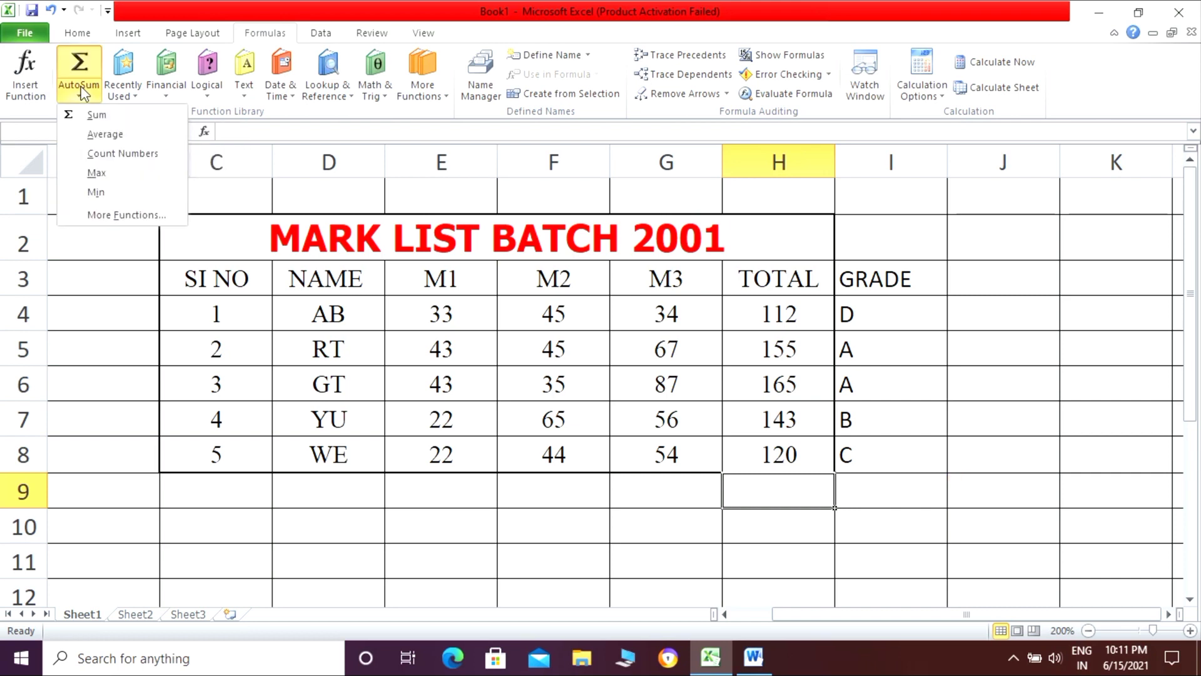
{"action": "left_click", "coordinate": [83, 93]}
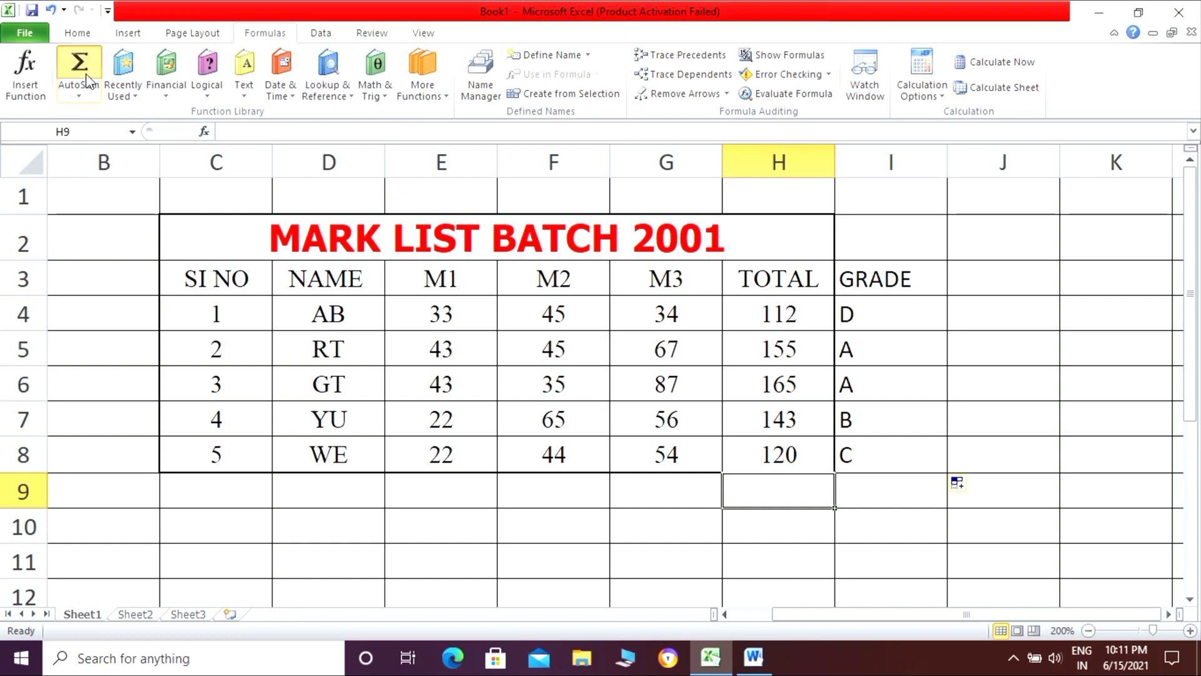
{"action": "left_click", "coordinate": [87, 77]}
{"action": "left_click", "coordinate": [88, 78]}
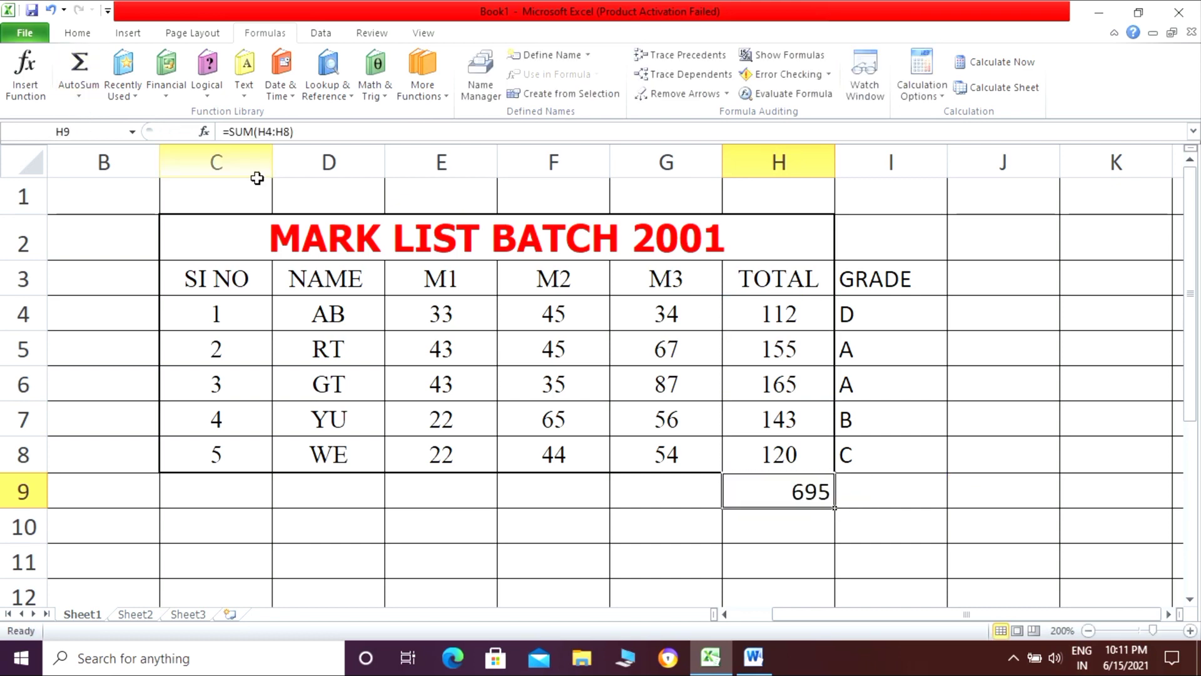